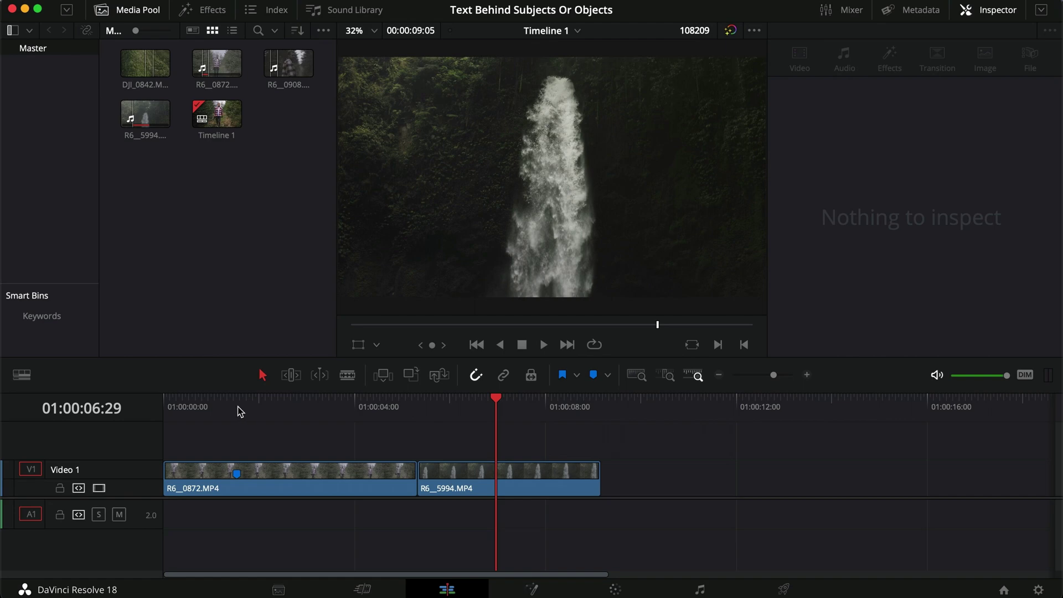
- Compare the walking shot and the waterfall shot by moving the playhead between both clips
left_click(240, 409)
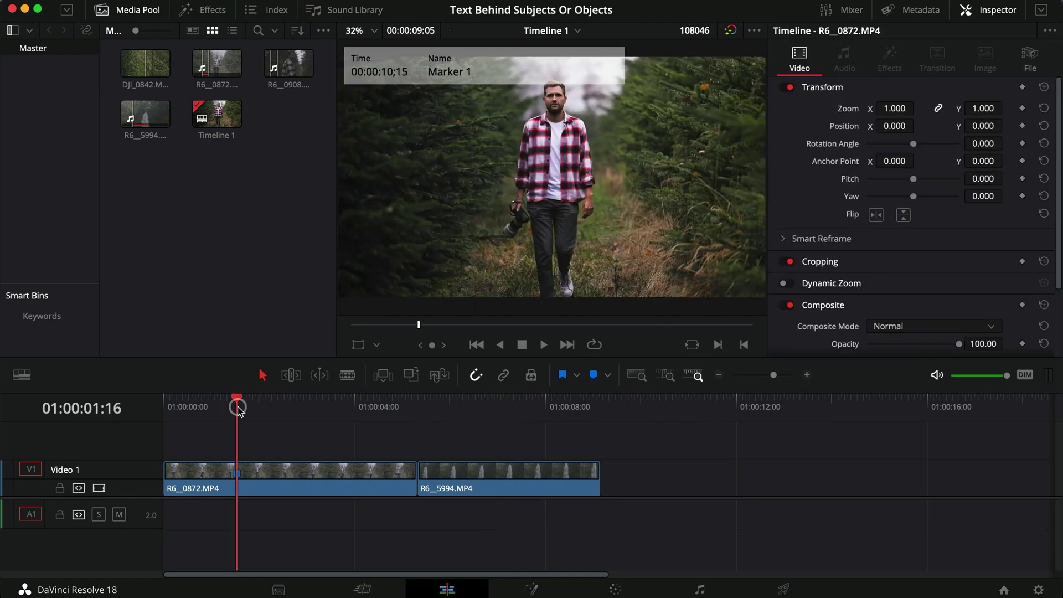
left_click(477, 401)
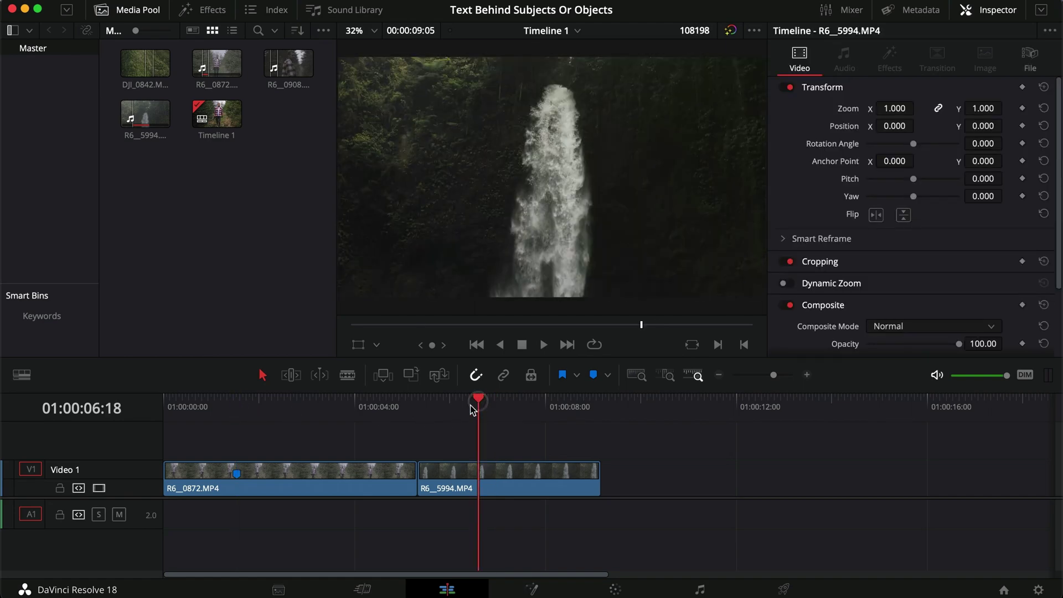
left_click(232, 407)
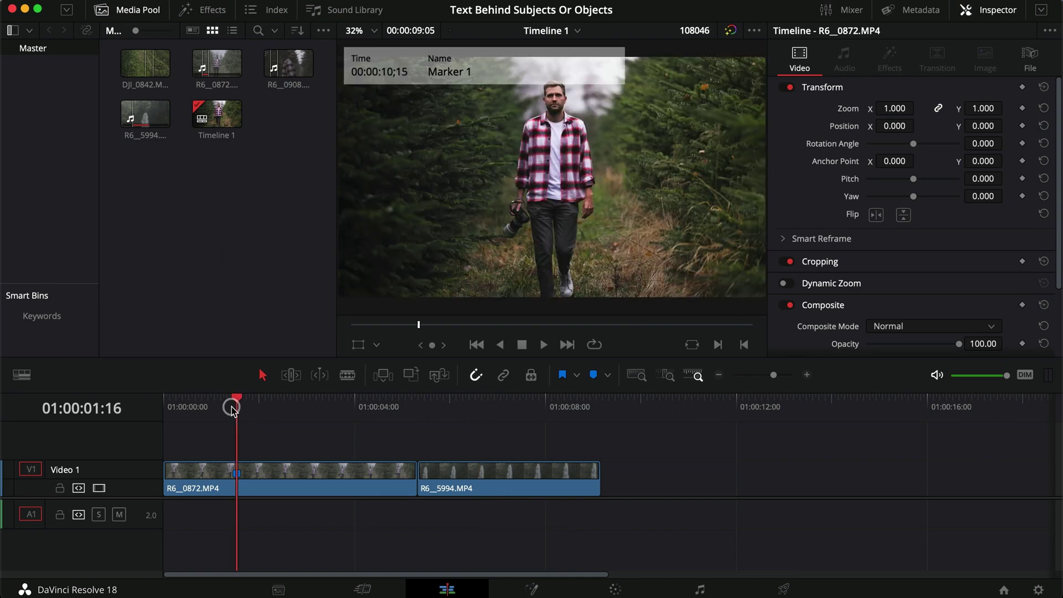
left_click(482, 412)
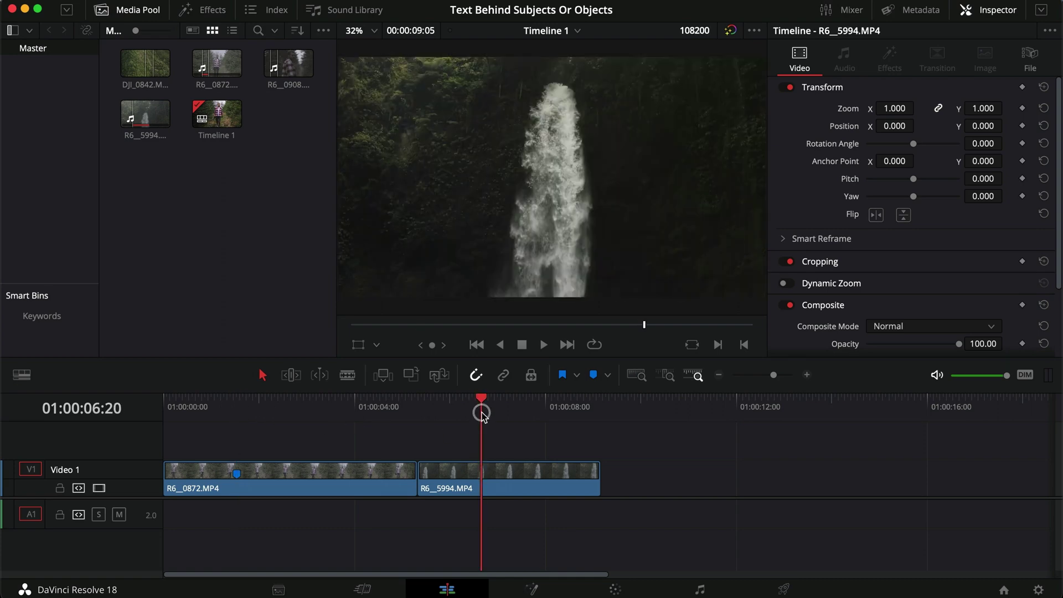
left_click(239, 414)
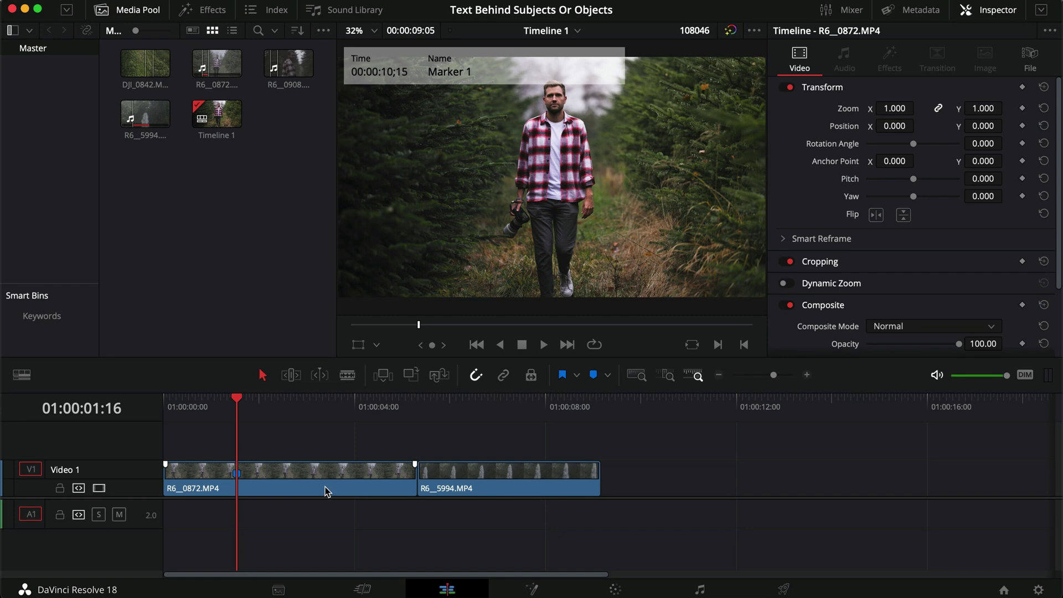
- Add a Text+ title on a new track above the two video clips, spanning their full combined length
scroll(125, 497, "up", 2)
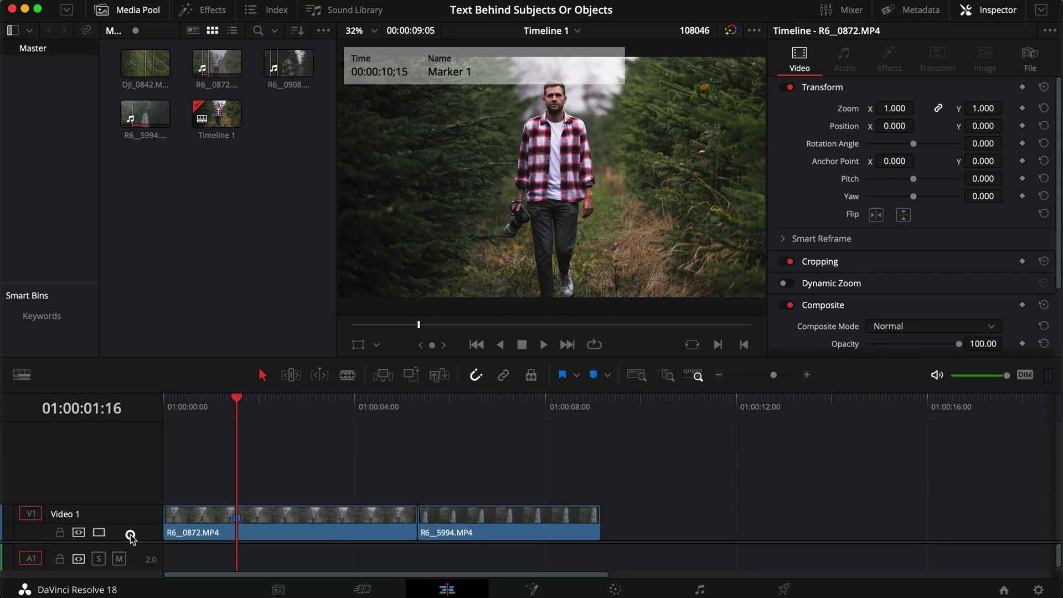
left_click(188, 9)
left_click_drag(222, 208, 599, 485)
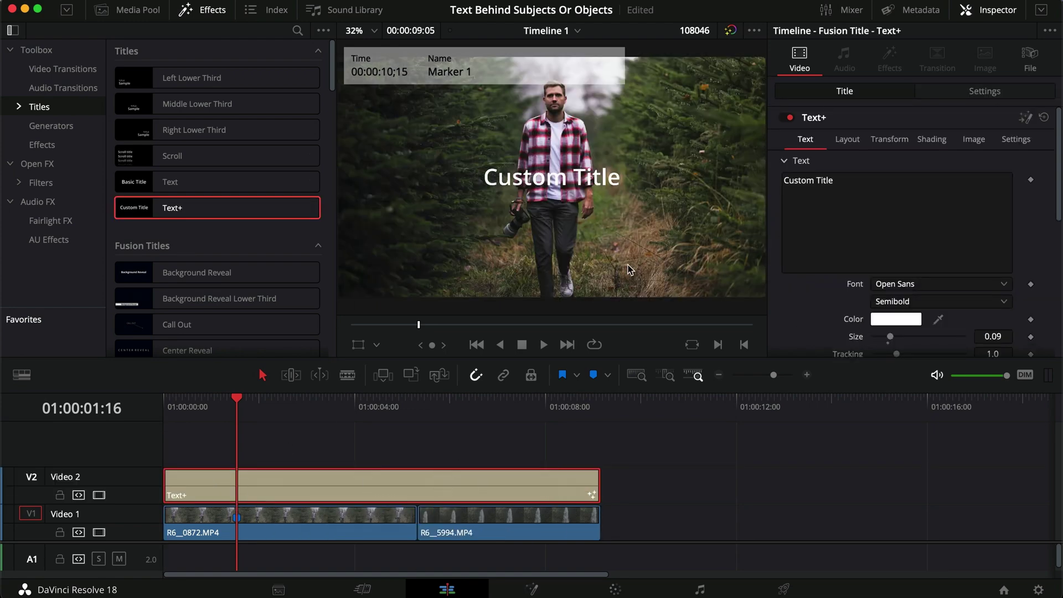
- Replace the title's placeholder text with "PUT TEXT BEHIND"
left_click(929, 216)
key("super+a")
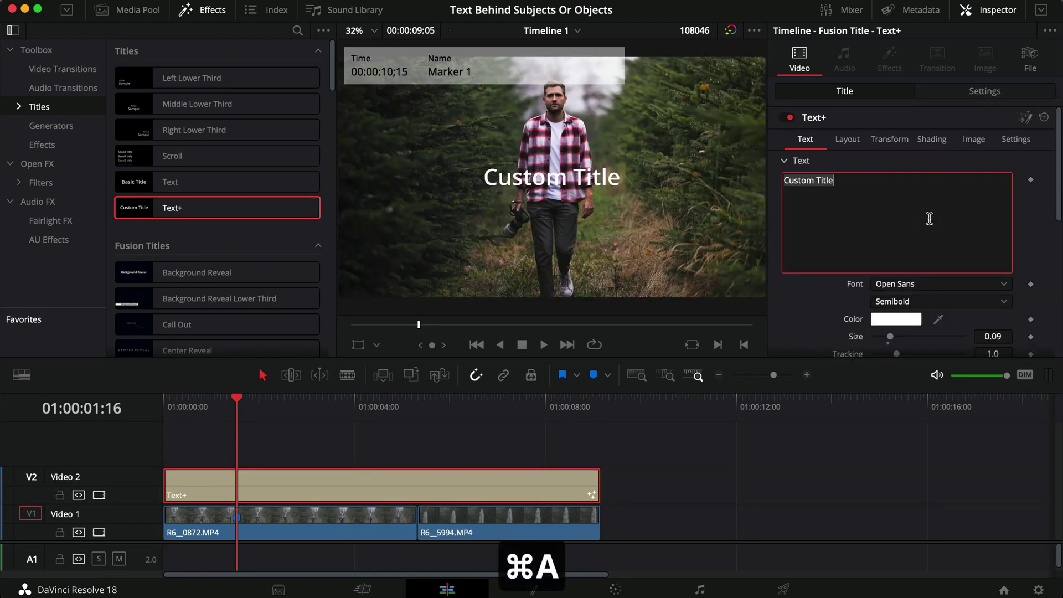
type("PUT TEXT BEHIND")
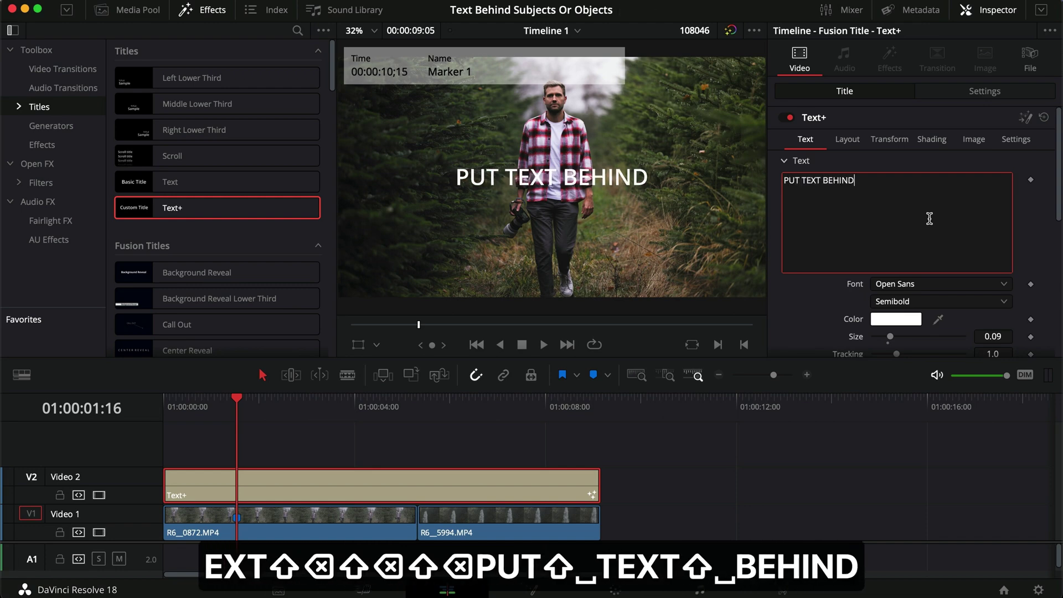
- Set the title's font to Poppins ExtraBold and its zoom to 2.000
left_click(981, 284)
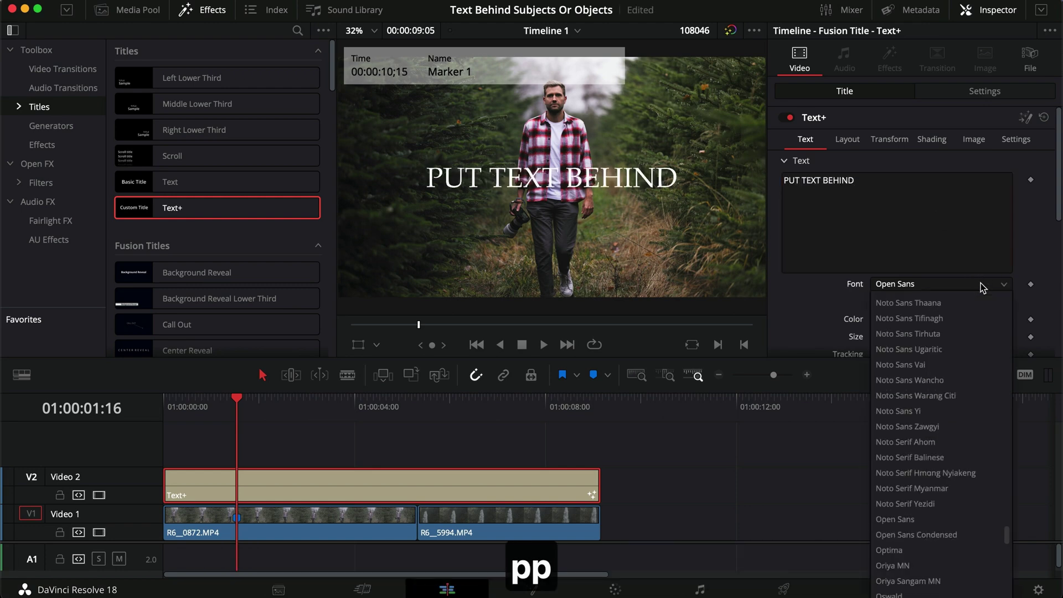
type("po")
key("Return")
left_click(1003, 301)
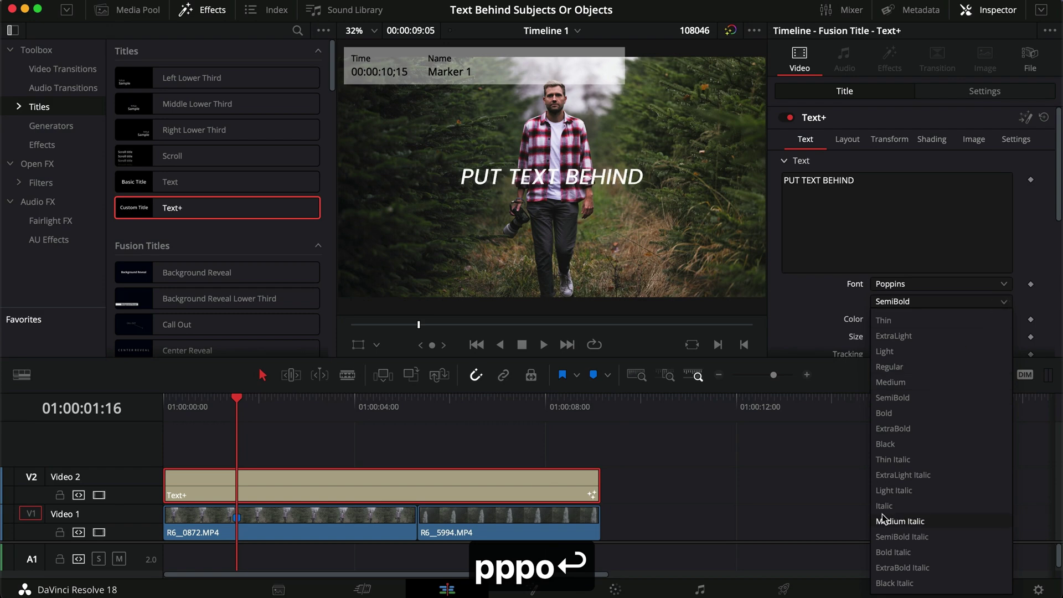
left_click(908, 429)
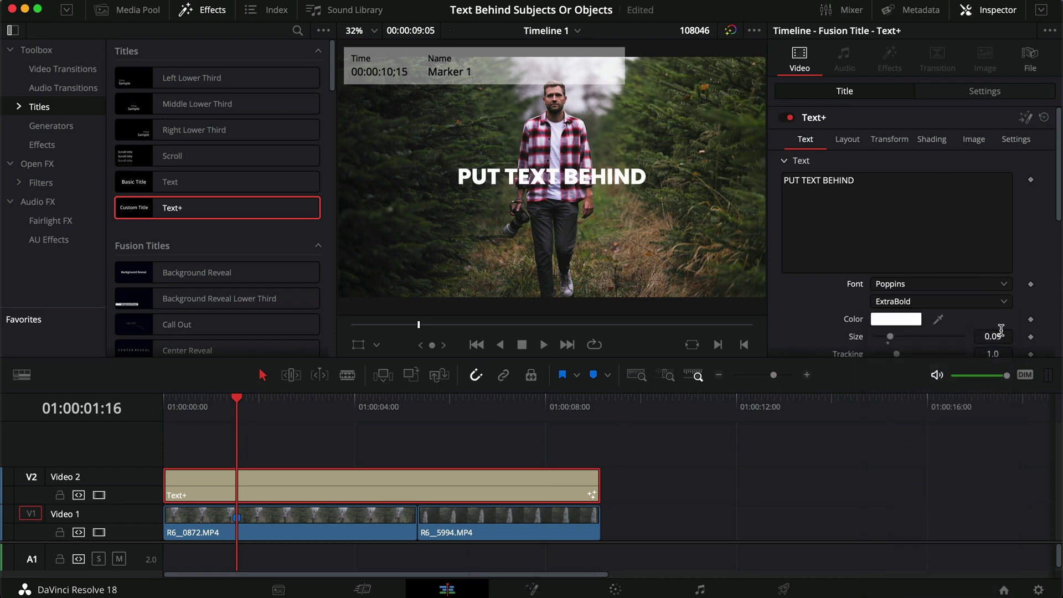
left_click(963, 92)
mouse_move(956, 139)
left_mouse_down()
mouse_move(942, 140)
mouse_move(950, 140)
left_mouse_up()
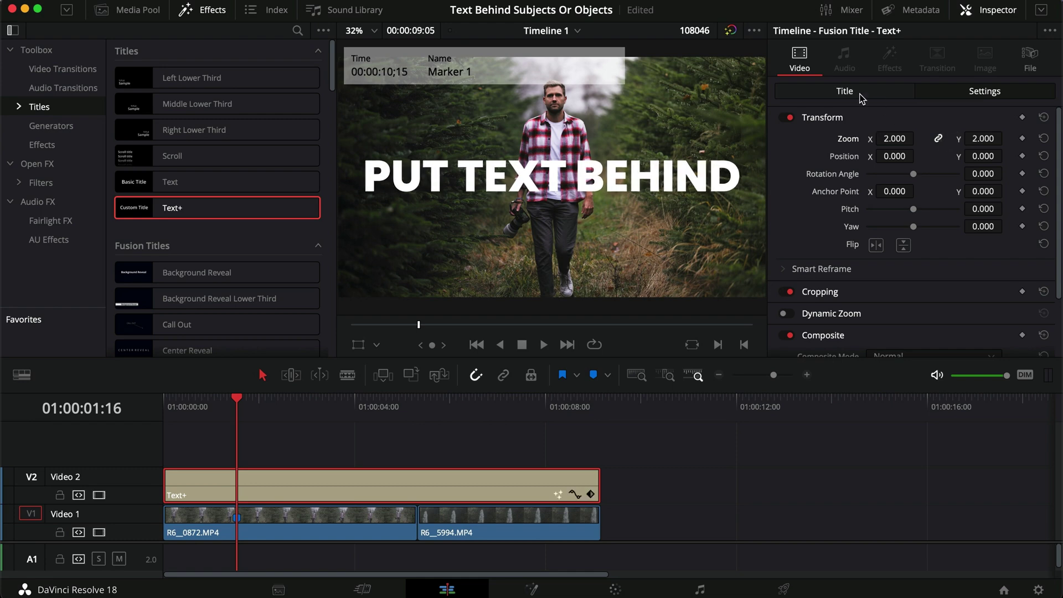
- Split the title at the cut between the two clips and set the Y position of its first part to 546
left_click(421, 409)
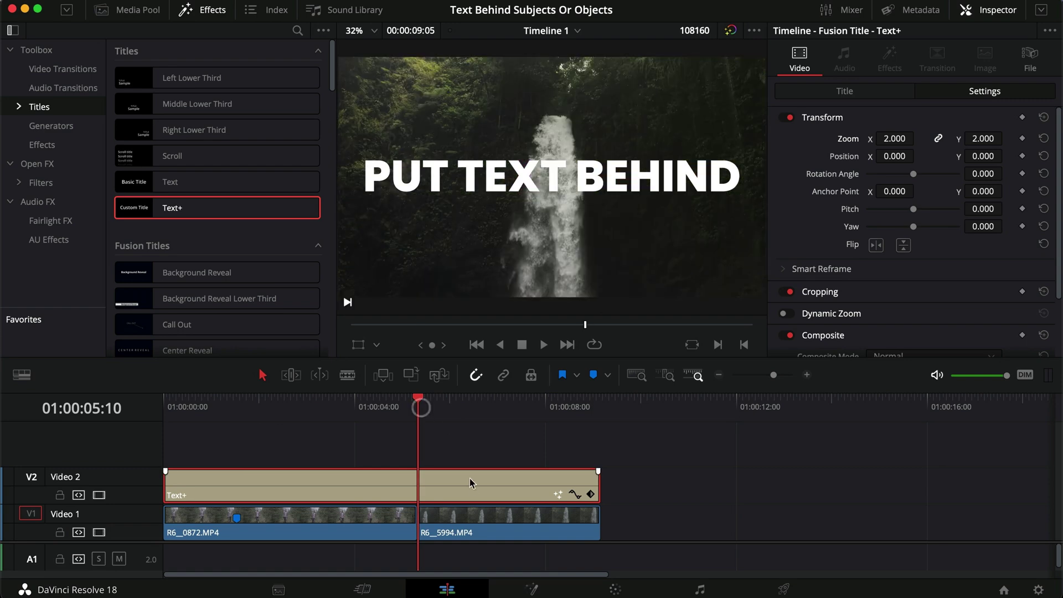
key("super+b")
left_click(254, 422)
left_click(240, 425)
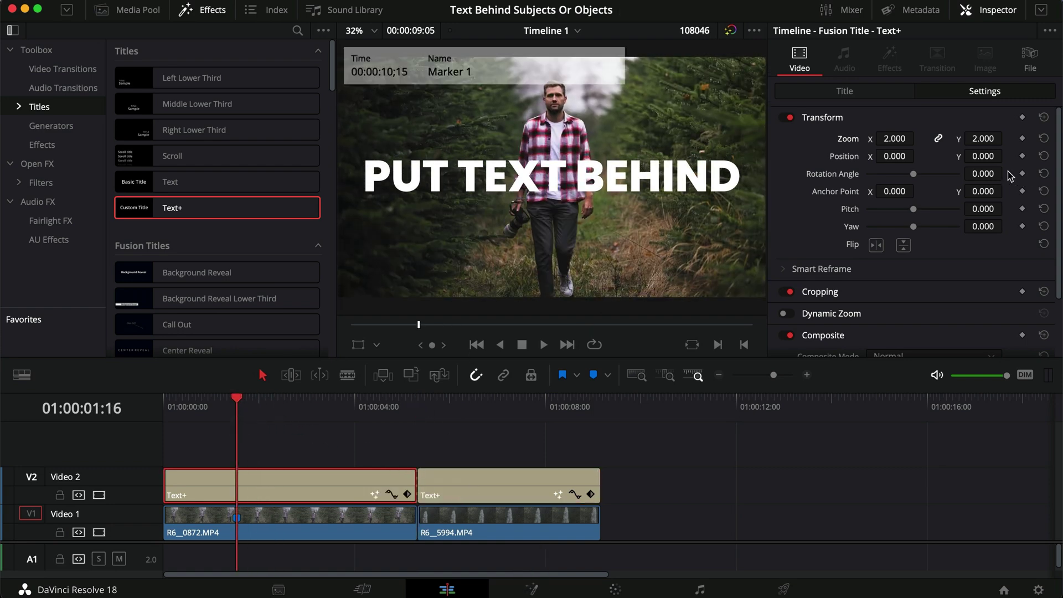
left_click_drag(980, 159, 851, 270)
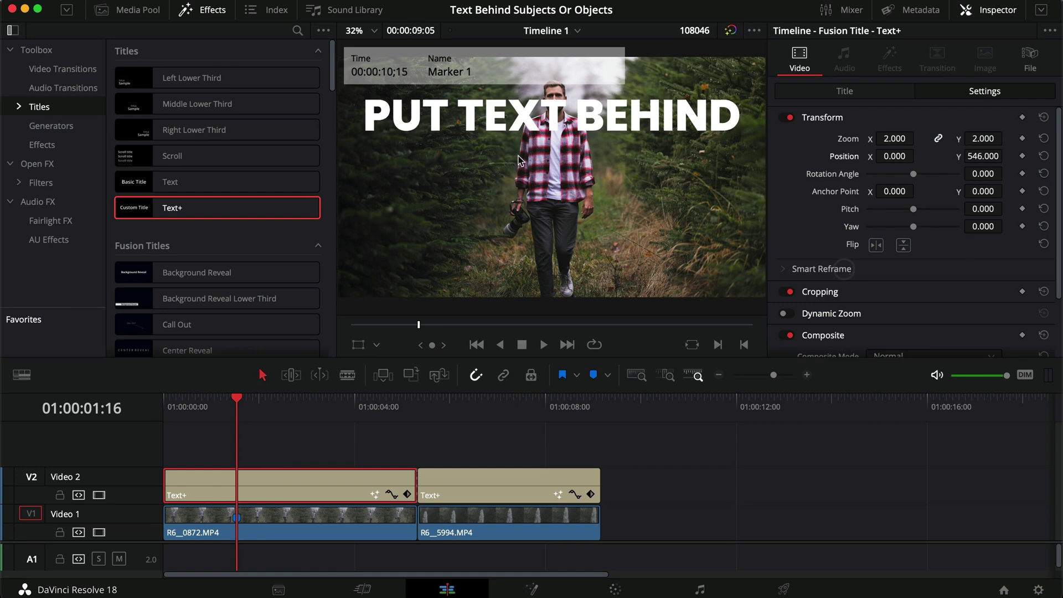
- Set the Y position of the title part over the waterfall shot to -175
left_click(206, 9)
left_click(486, 406)
left_click_drag(487, 410, 496, 408)
left_click(482, 482)
left_click_drag(985, 149, 863, 153)
- Open the Color page and show the clip thumbnails there
left_click(603, 594)
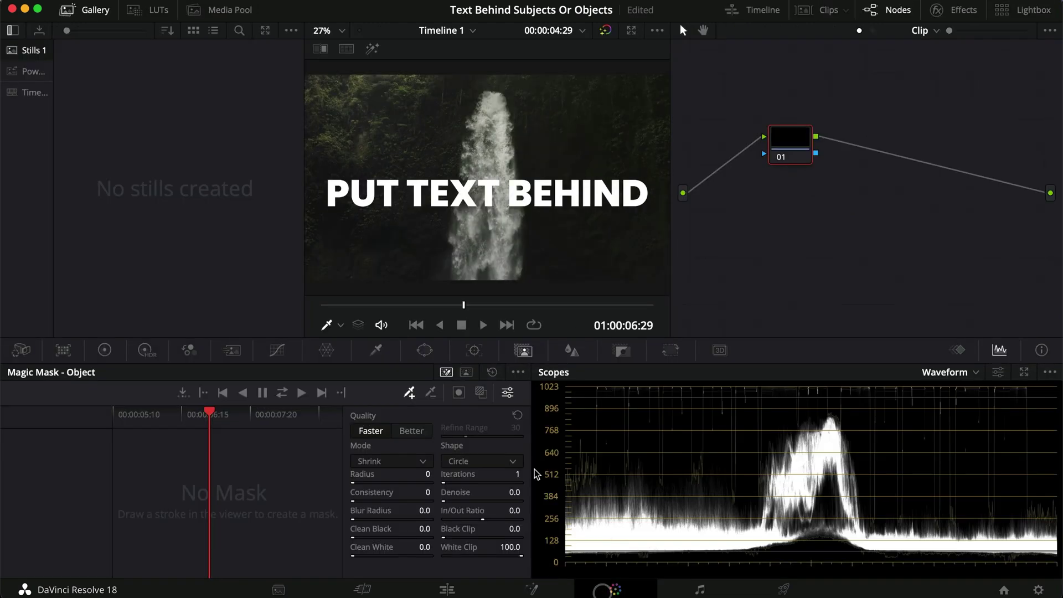
left_click(821, 9)
- On the Edit page, duplicate both video clips onto a new Video 3 track directly above the titles
key("Home")
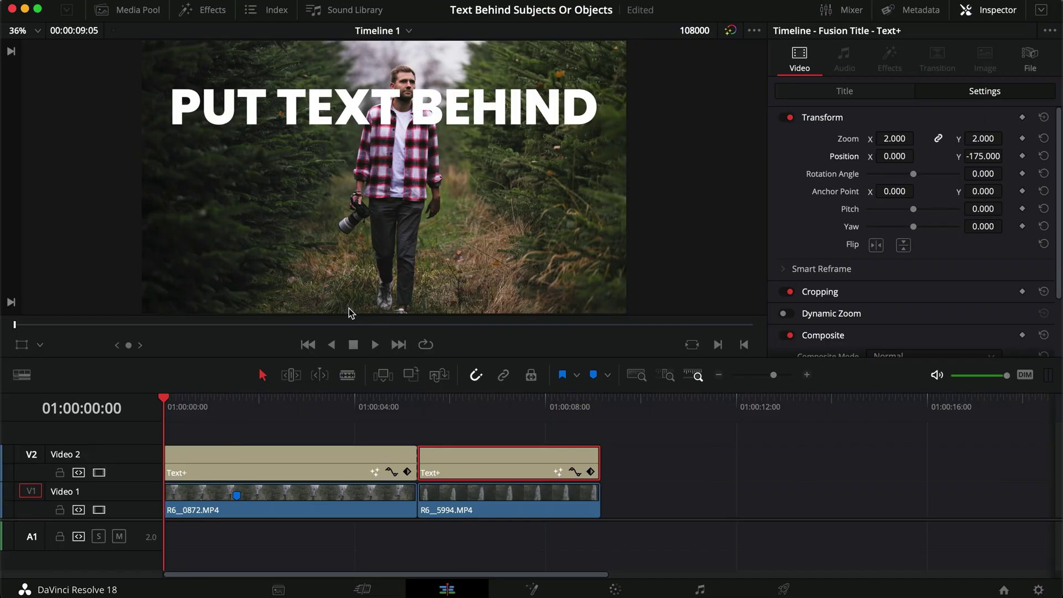
left_click(240, 407)
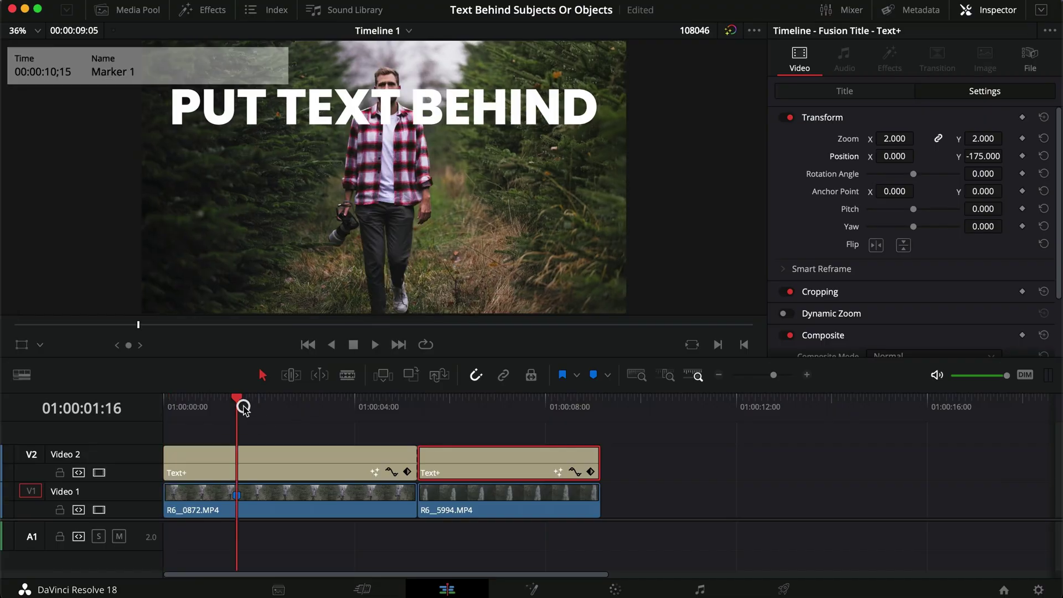
left_click(273, 499)
left_click(465, 506, "super")
left_click_drag(463, 505, 458, 438)
left_click(637, 453)
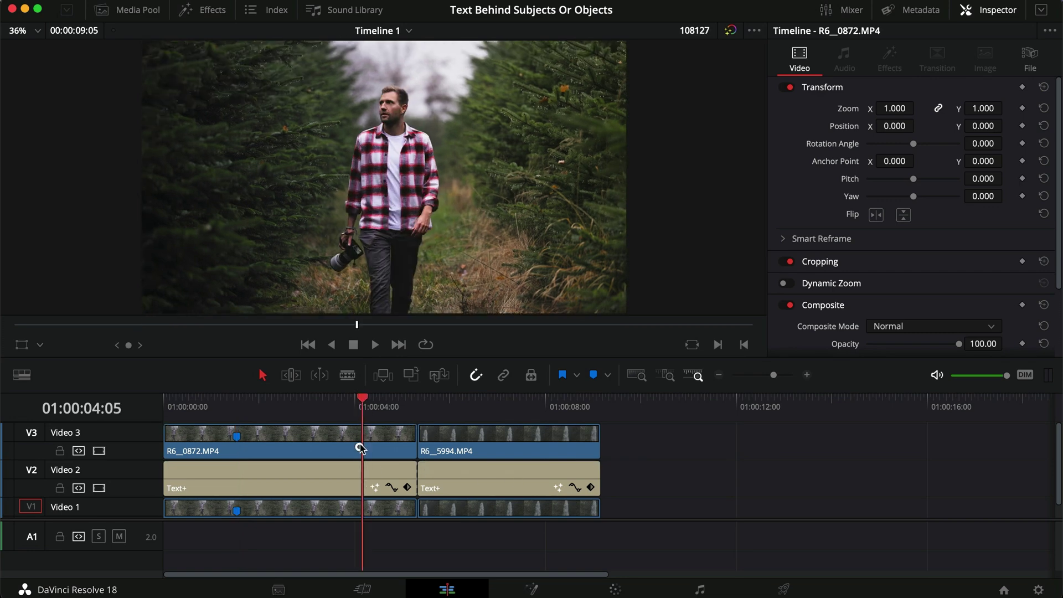
- Trim both ends of the walking shot on all three tracks to about 1.5 seconds and close the resulting gaps
key("shift+v")
left_click_drag(406, 466, 256, 475)
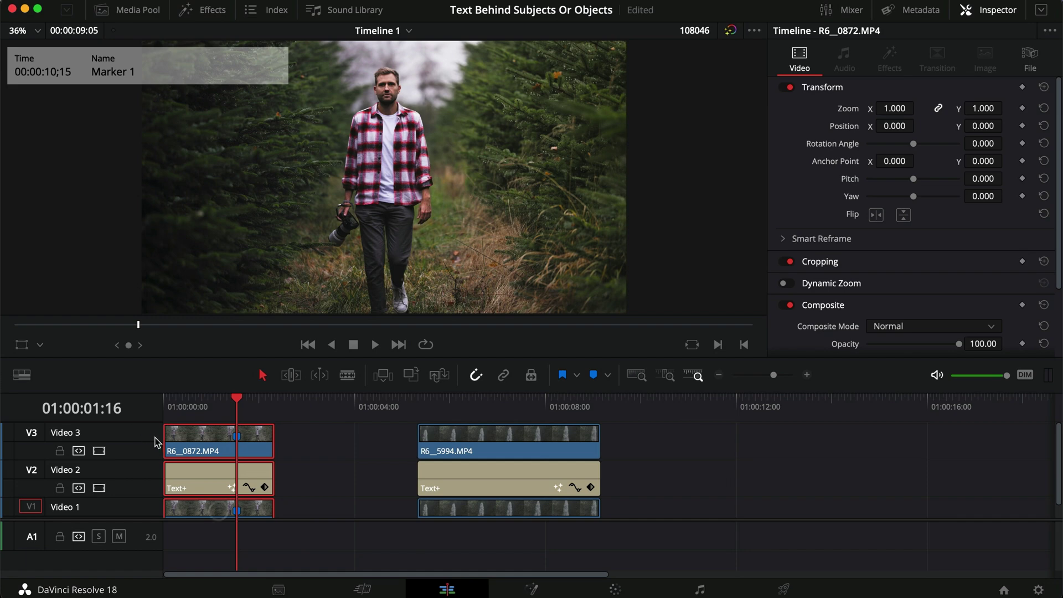
left_click_drag(165, 440, 200, 442)
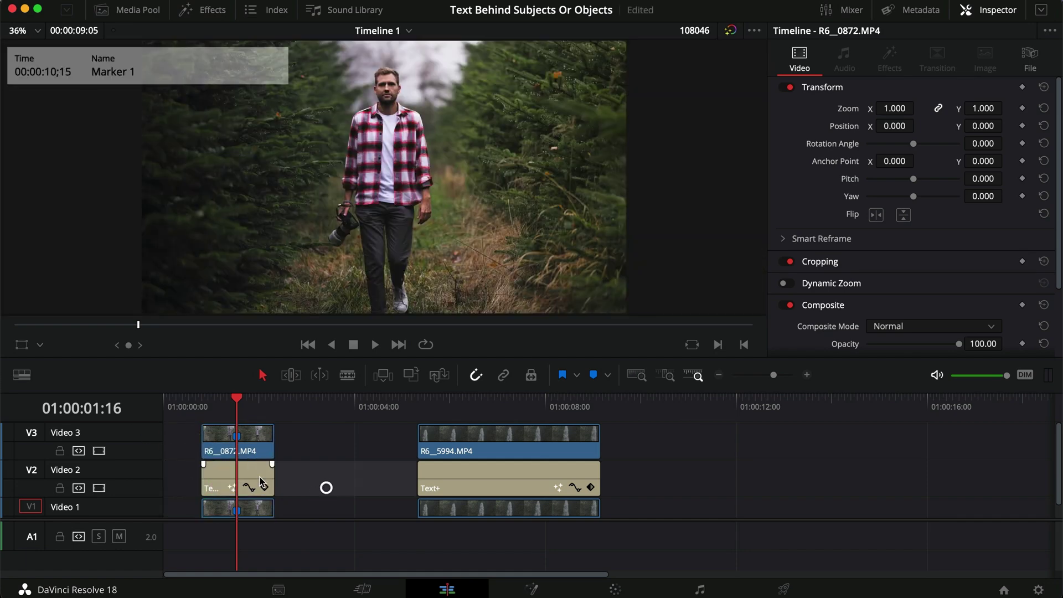
left_click(191, 450)
key("BackSpace")
key("BackSpace")
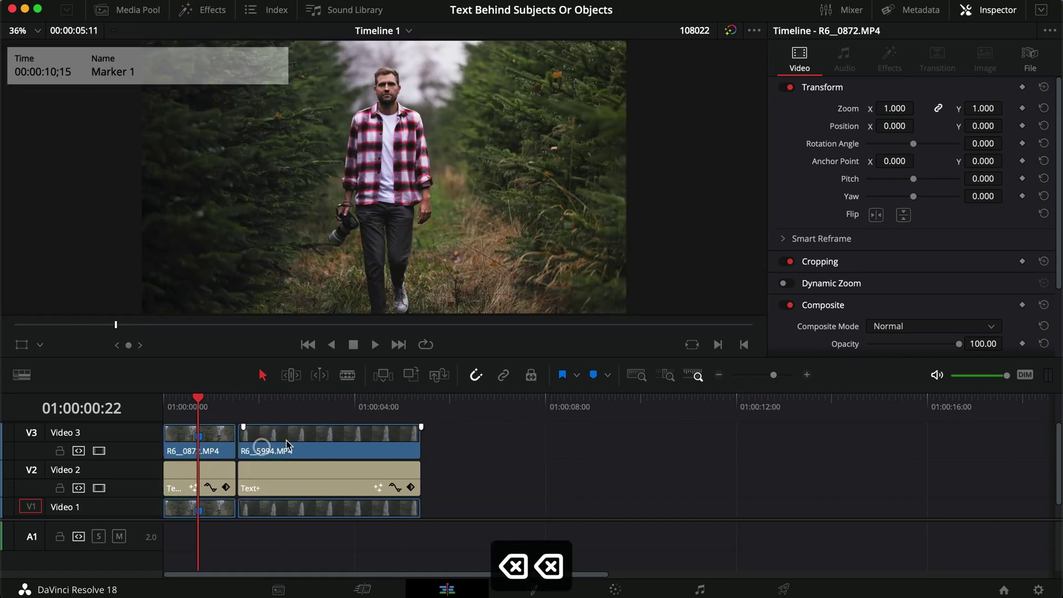
- Ripple-trim the start and end of the waterfall shot on all tracks to about 1.4 seconds and return the playhead to the marker
left_click_drag(283, 419, 301, 409)
key("q")
left_click(313, 410)
key("w")
left_click(256, 408)
left_click_drag(256, 408, 198, 408)
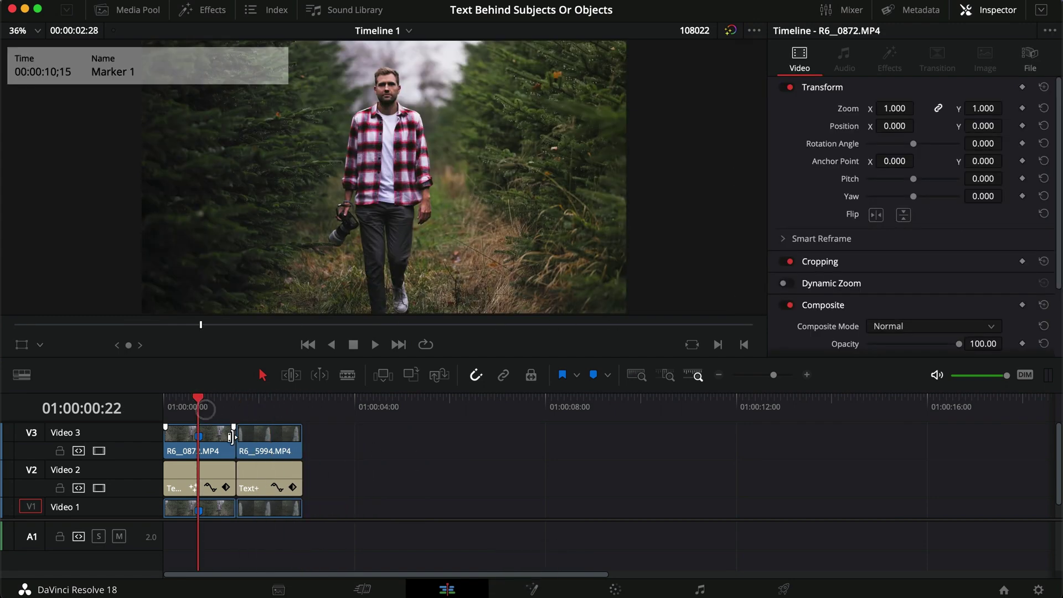
- Hide Video 3 briefly and show it again to check the title beneath the duplicated walking shot
left_click(216, 467)
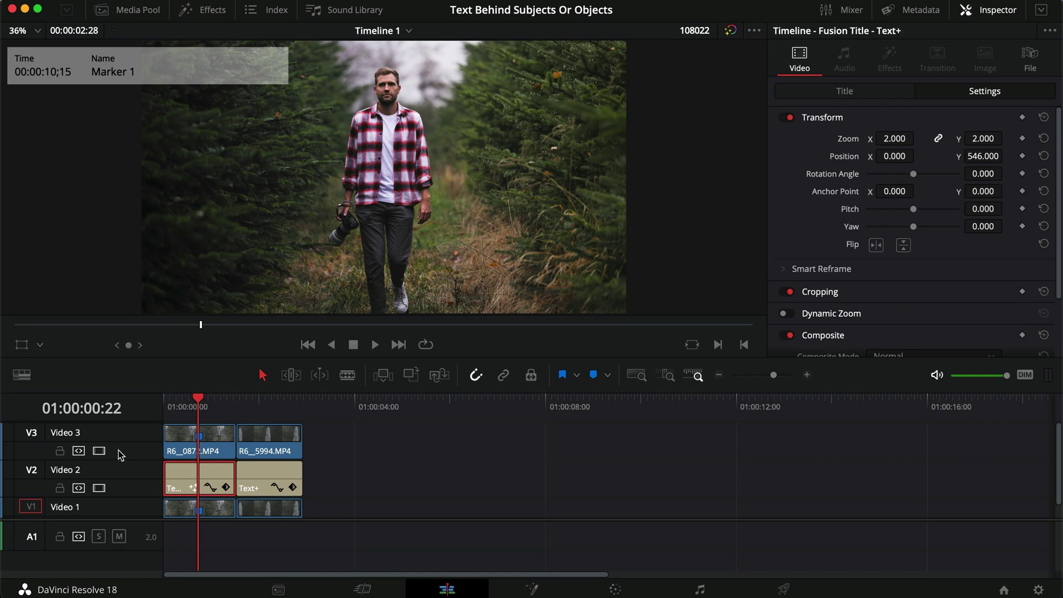
left_click(99, 453)
left_click(99, 453)
- Turn the walking-shot duplicate on Video 3 into a compound clip named WalkingShotMask
left_click(204, 443)
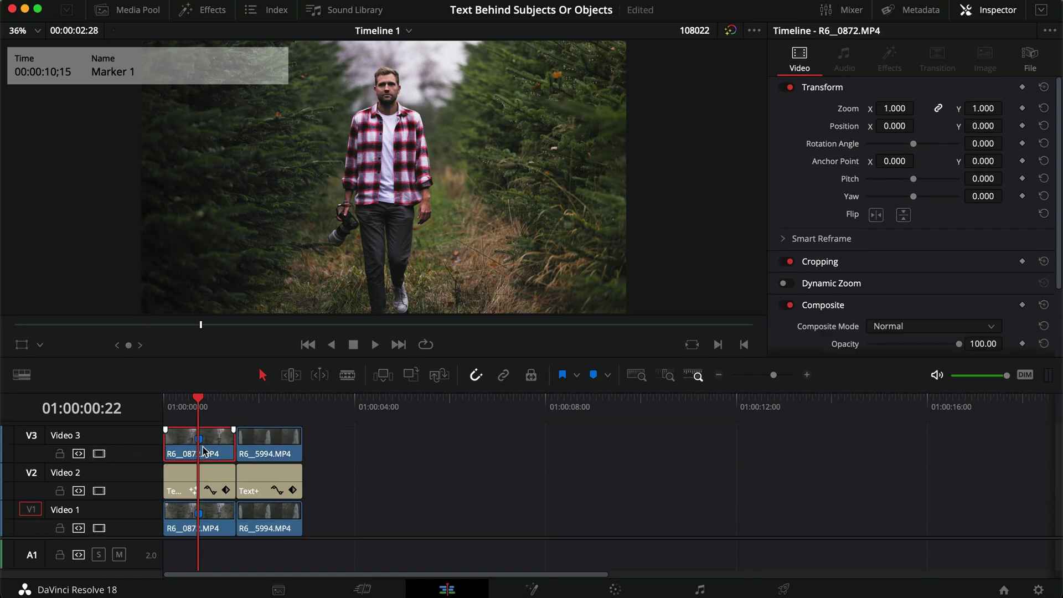
right_click(205, 443)
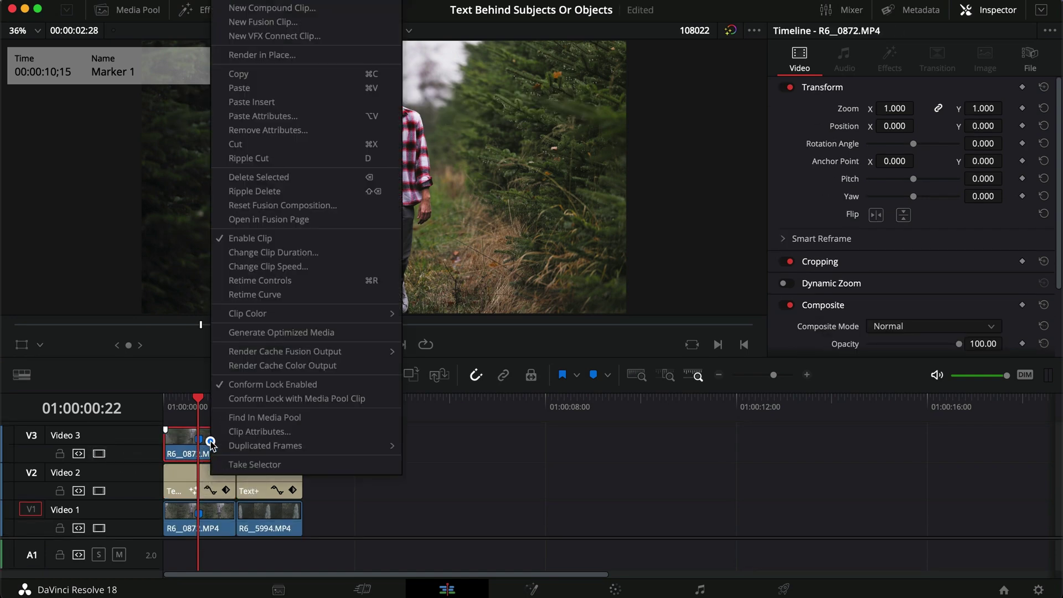
left_click(258, 8)
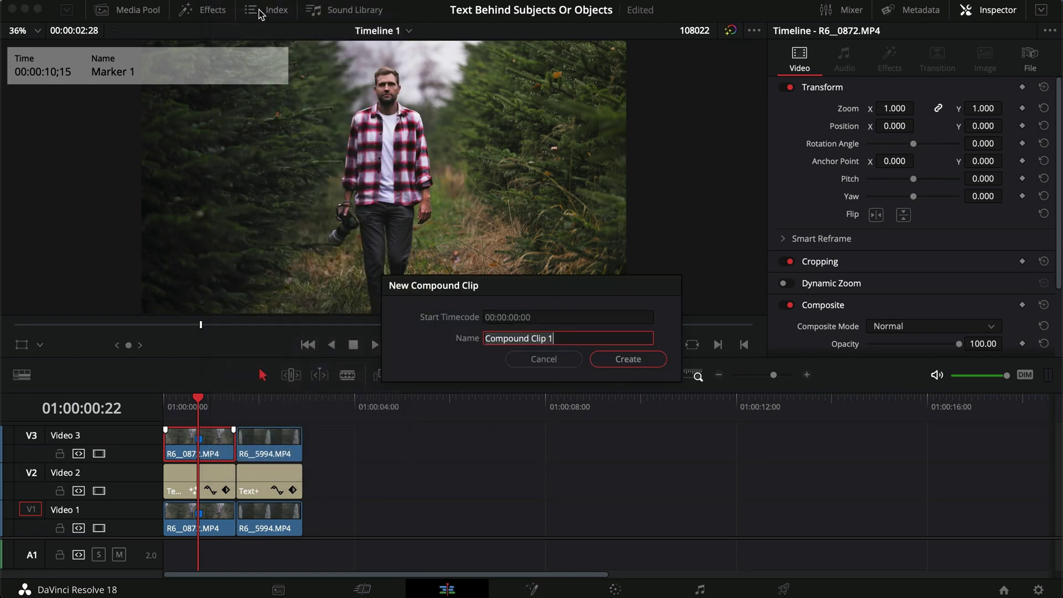
type("WalkingShotMask")
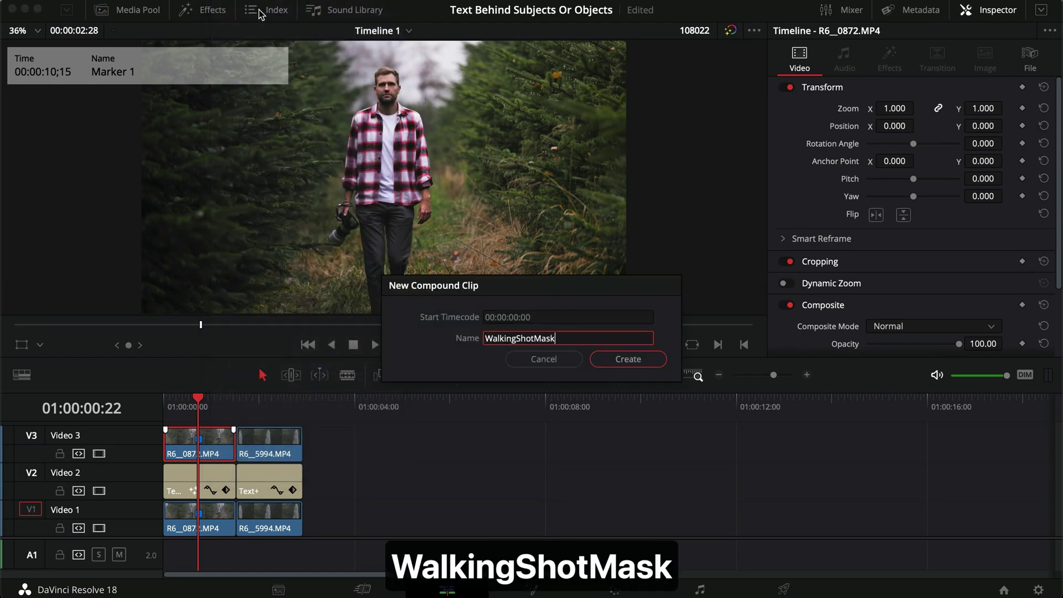
key("Return")
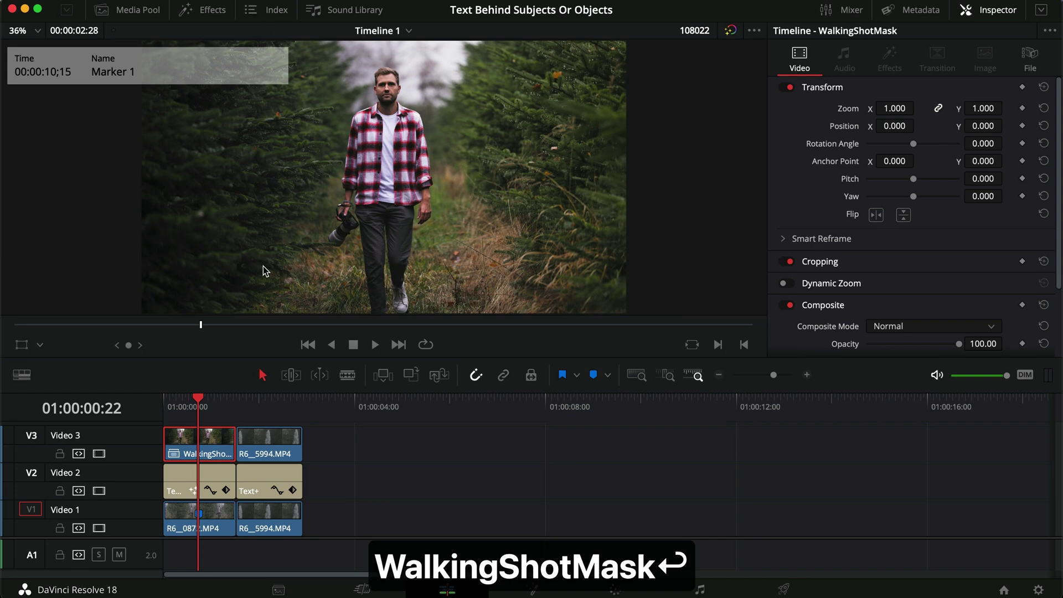
- Turn the waterfall duplicate on Video 3 into a compound clip named WaterfallMask
right_click(264, 445)
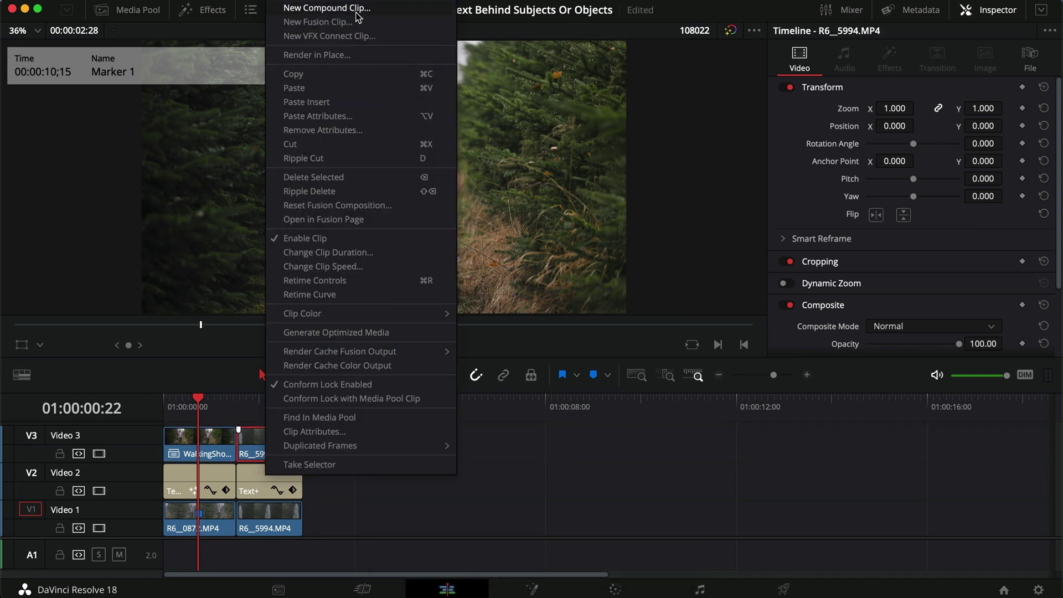
left_click(355, 10)
type("WaterfallMask")
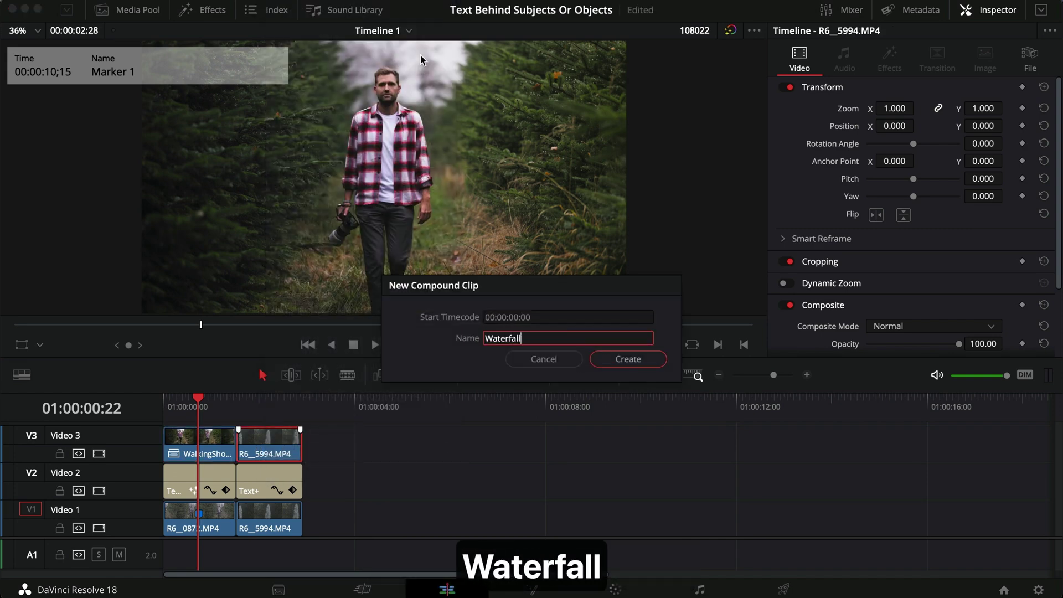
key("Return")
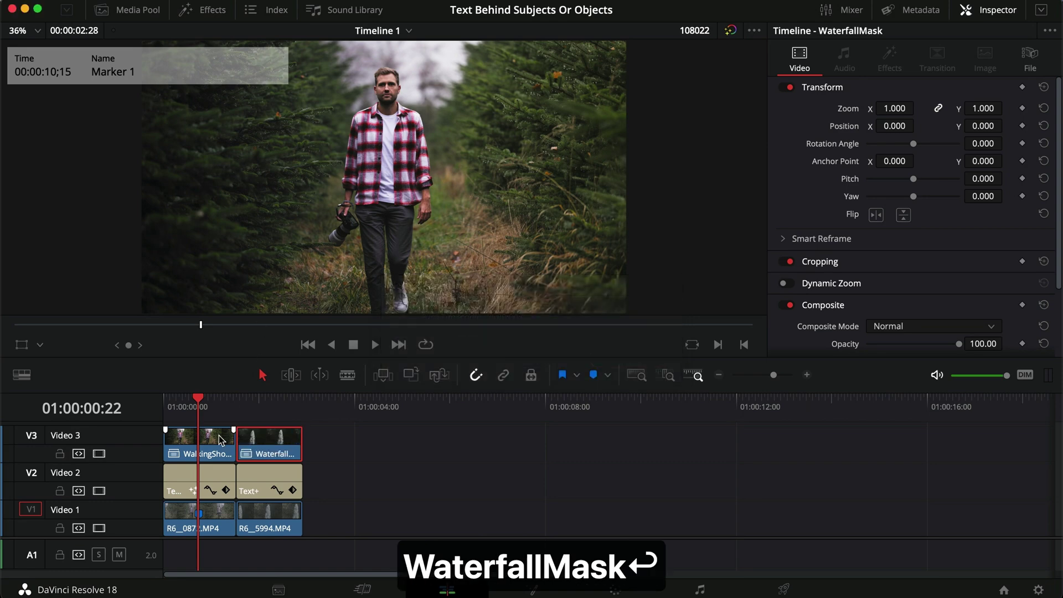
- On the Color page, select the walking-shot compound clip and move its node 01 closer to the source input
left_click(614, 590)
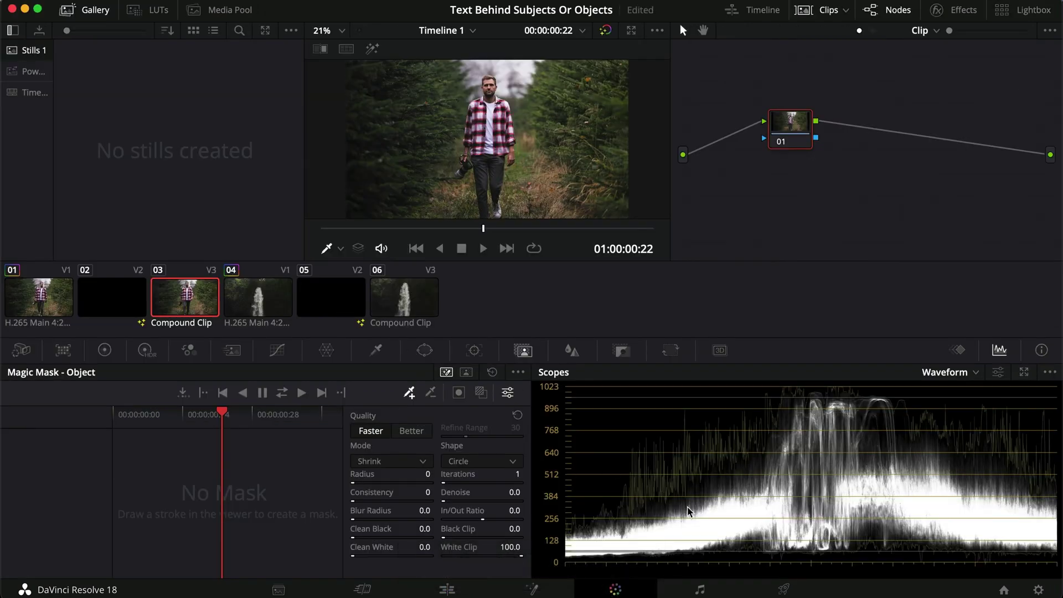
left_click(401, 298)
left_click(202, 299)
left_click_drag(791, 133, 739, 161)
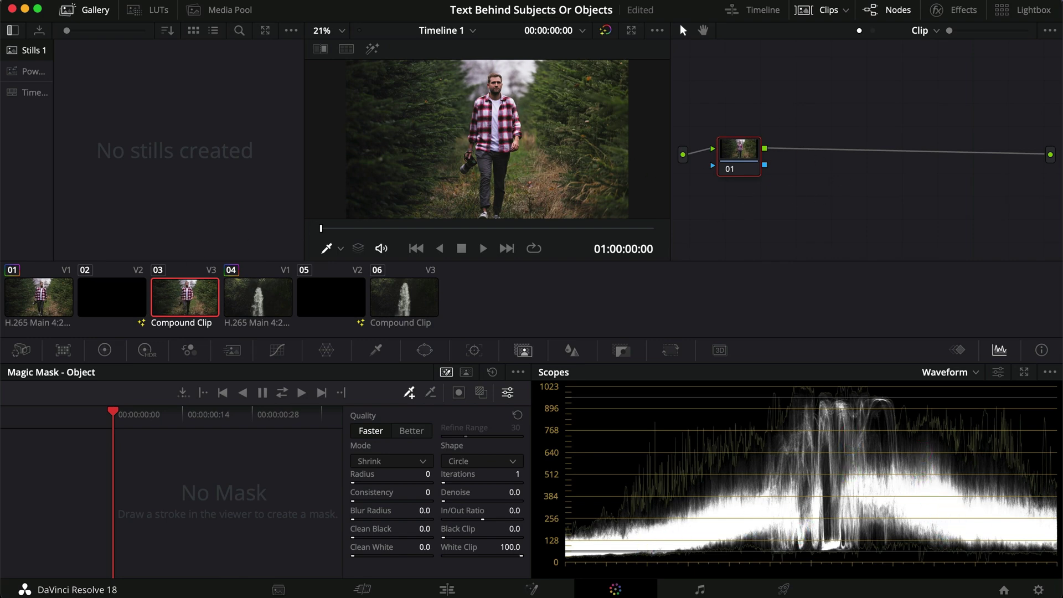
- Compare the node graph of the original walking clip on Video 1 with that of its compound clip on Video 3
left_click(44, 306)
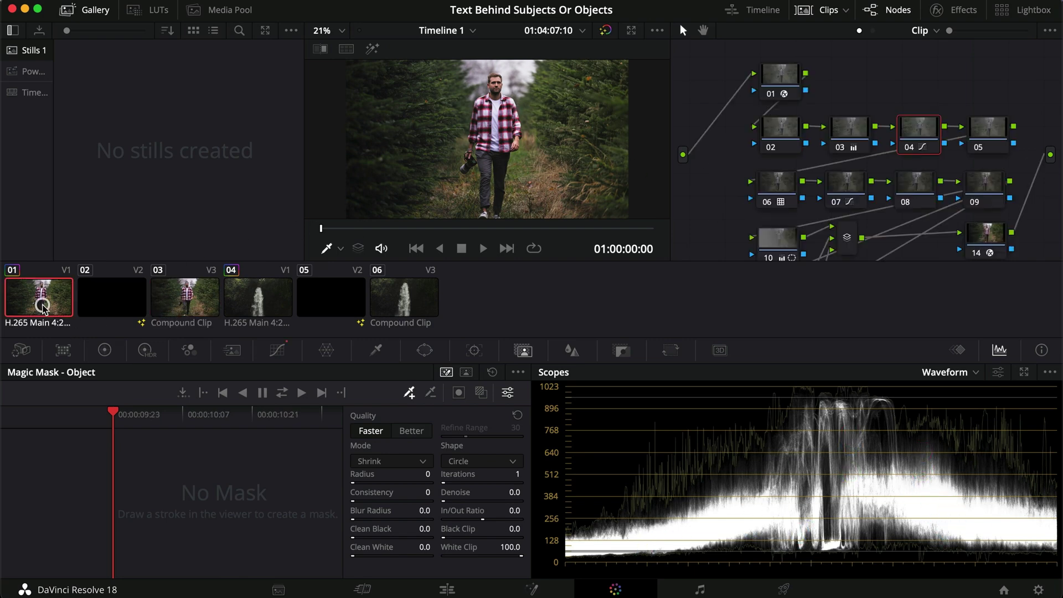
left_click(191, 303)
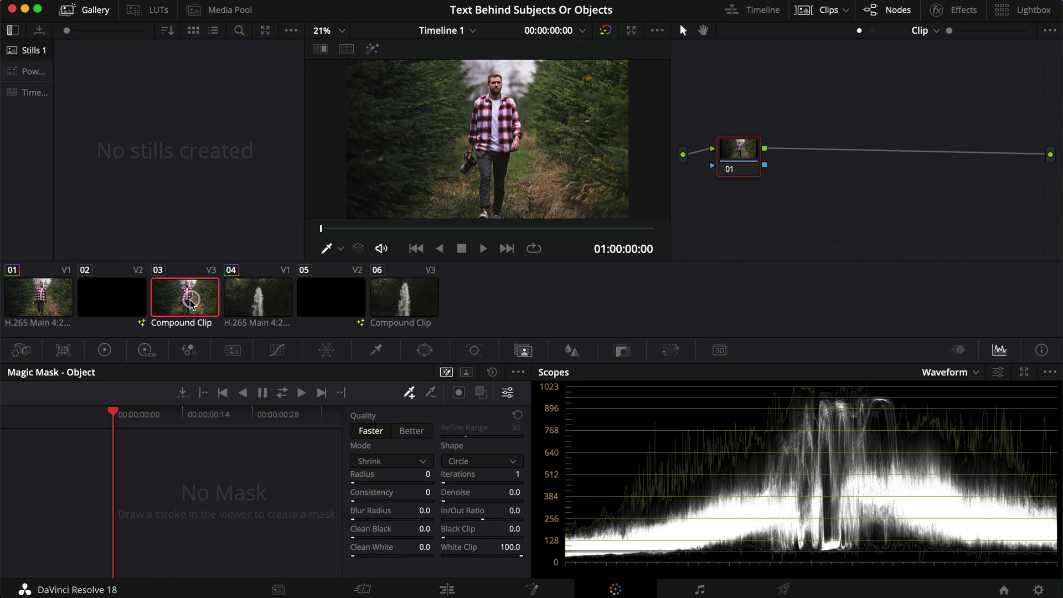
left_click_drag(744, 151, 767, 159)
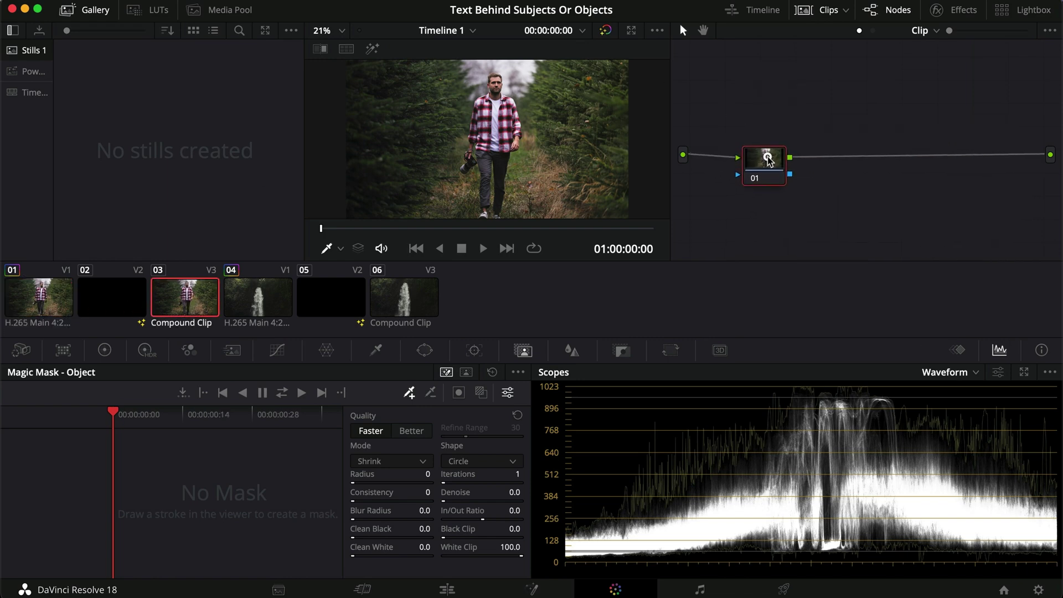
- Hide the gallery and clip thumbnails, and widen the node graph area with node 01 placed near the source input
left_click(89, 9)
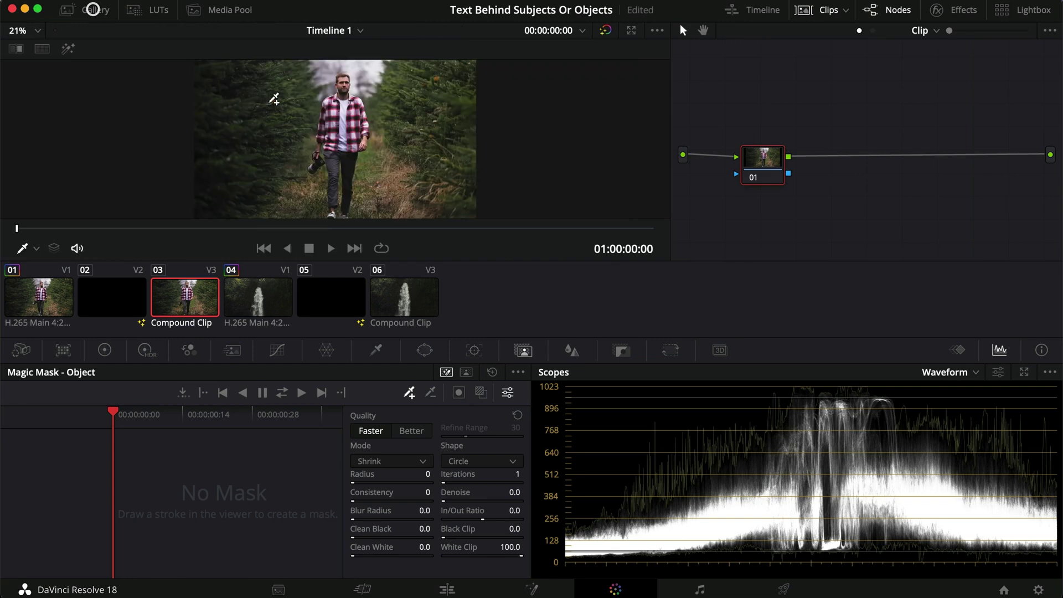
left_click(824, 12)
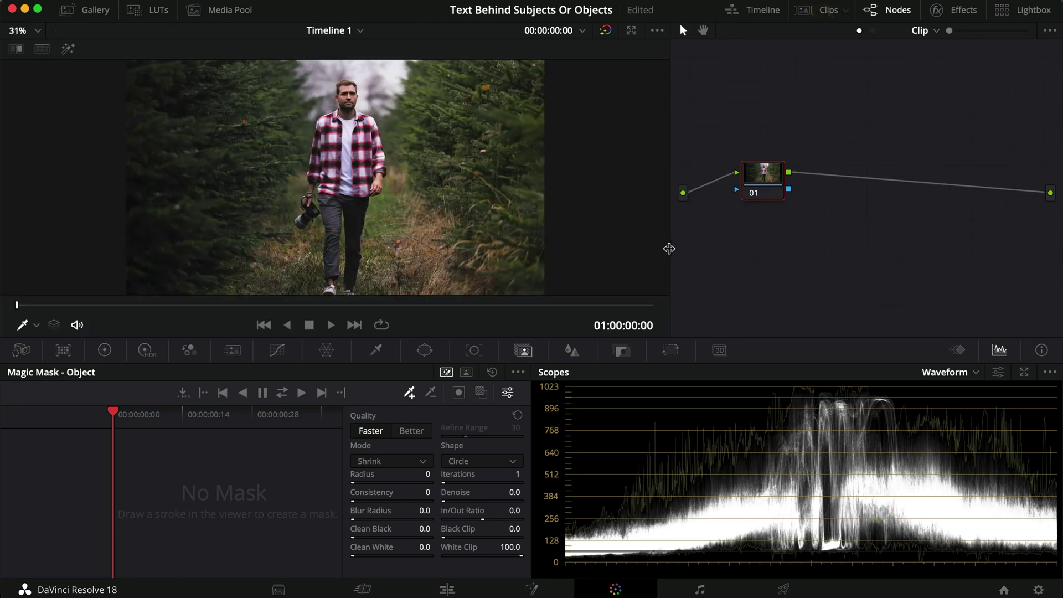
left_click_drag(667, 249, 572, 252)
left_click_drag(676, 199, 667, 200)
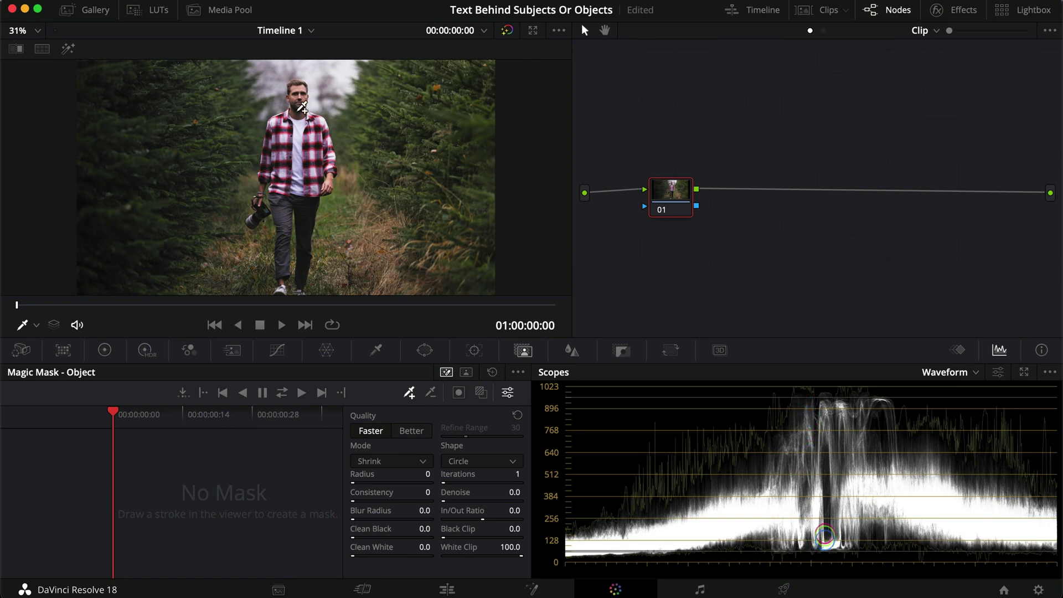
- Mask the walking man with two Magic Mask object strokes at Better quality and track the mask in both directions
left_click_drag(299, 95, 307, 258)
left_click_drag(289, 136, 282, 255)
key("shift+h")
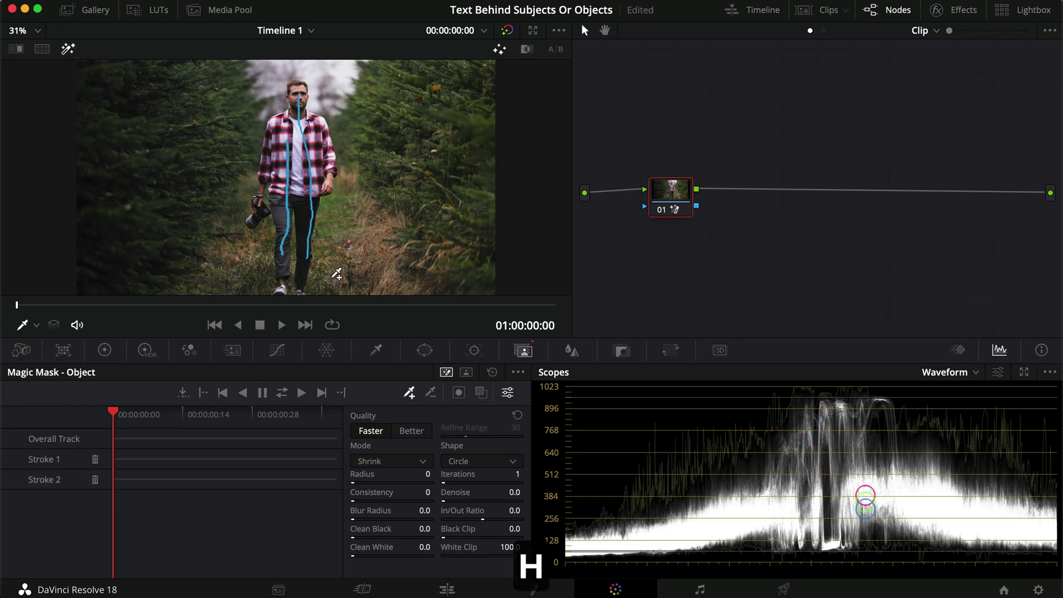
left_click(416, 432)
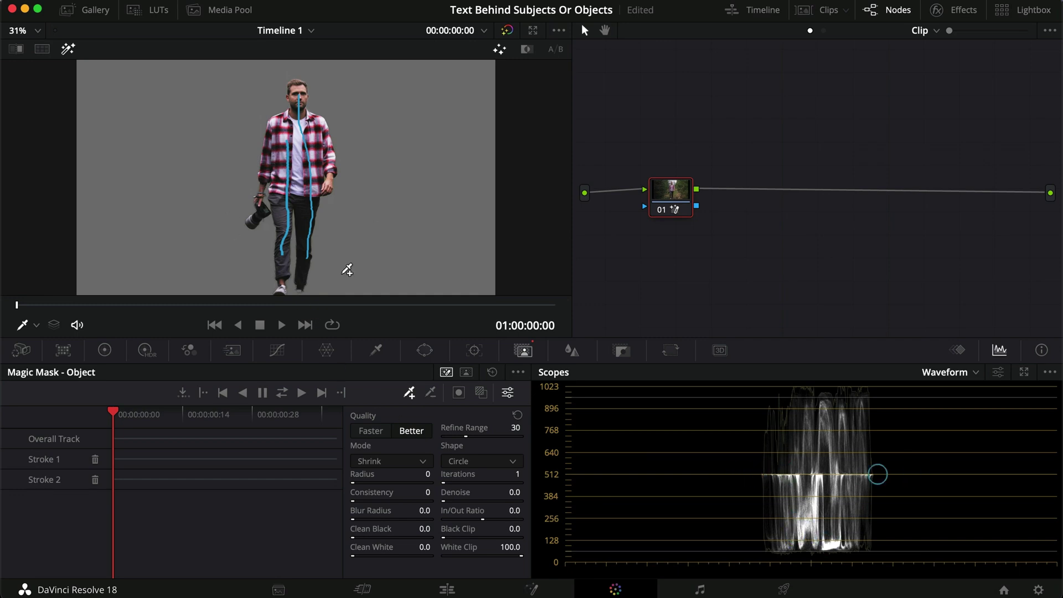
left_click(282, 392)
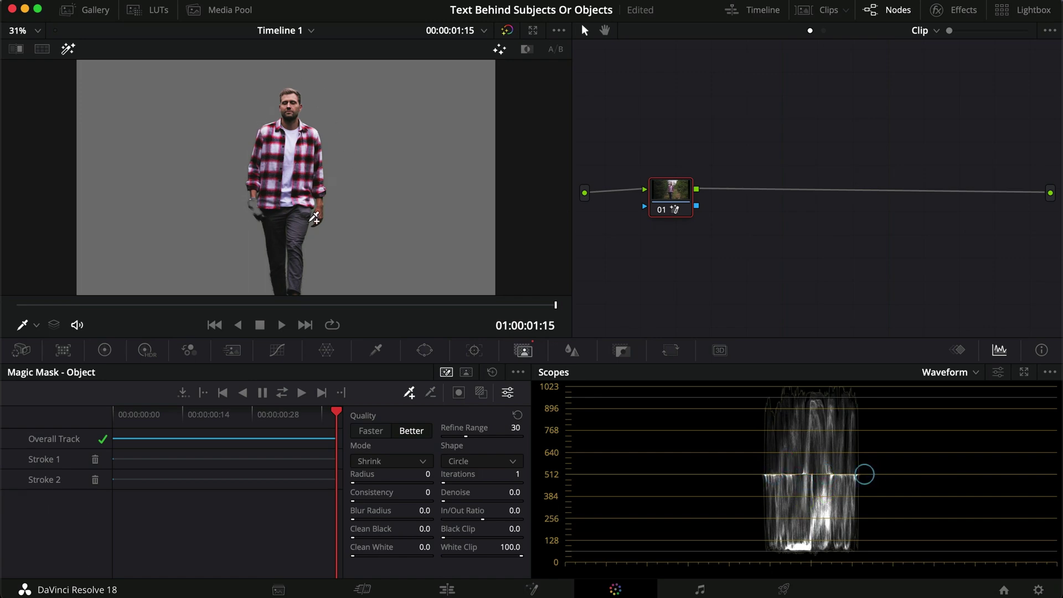
- Turn off the mask highlight, check the walking shot at 01:00:00:22 on the Edit page, and return to the Color page
key("shift+h")
left_click(447, 589)
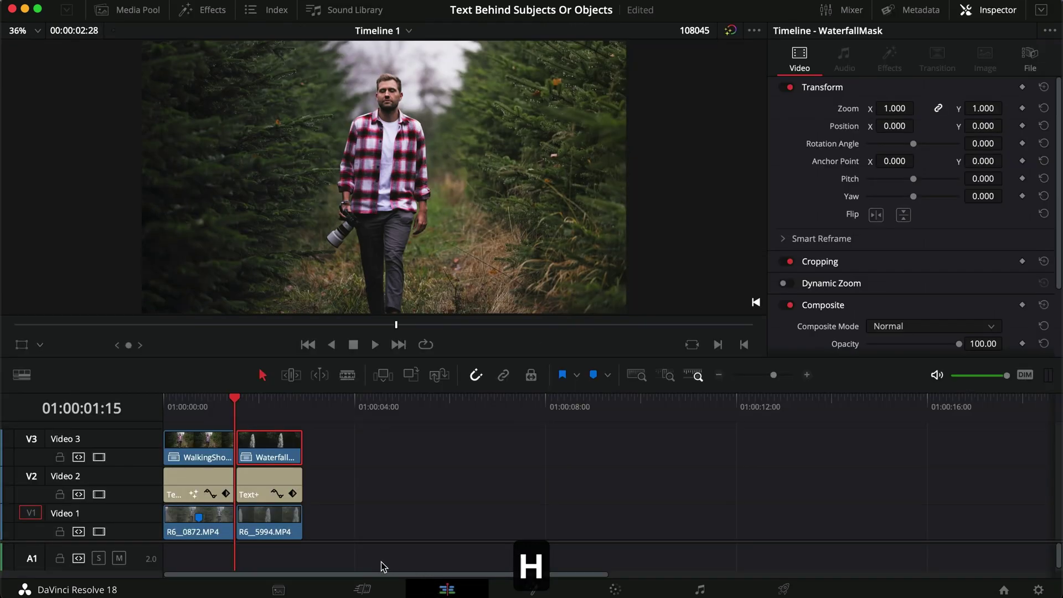
left_click(196, 407)
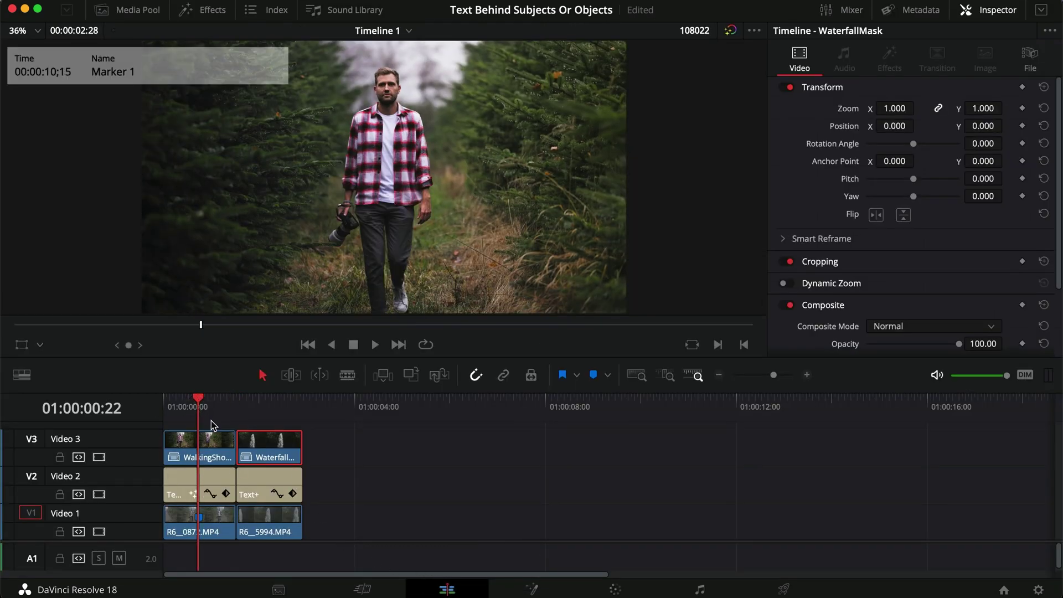
left_click(615, 589)
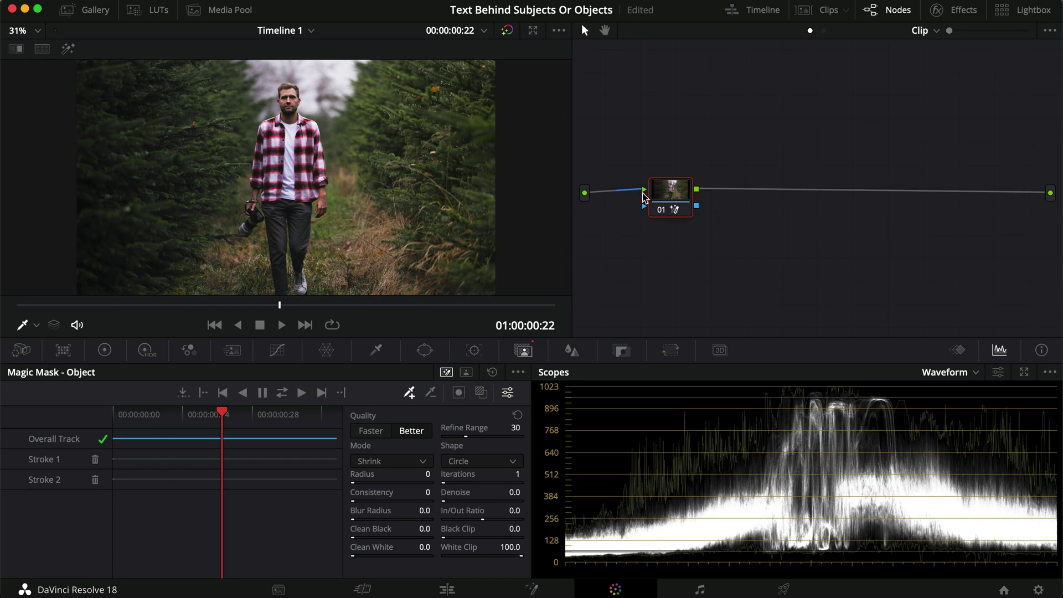
- Try a two-point custom curve on the masked node 01, toggle the node for comparison, and reset the curves
left_click(104, 349)
left_click(277, 350)
left_click(154, 499)
left_click(236, 457)
left_click_drag(236, 458, 229, 441)
key("super+d")
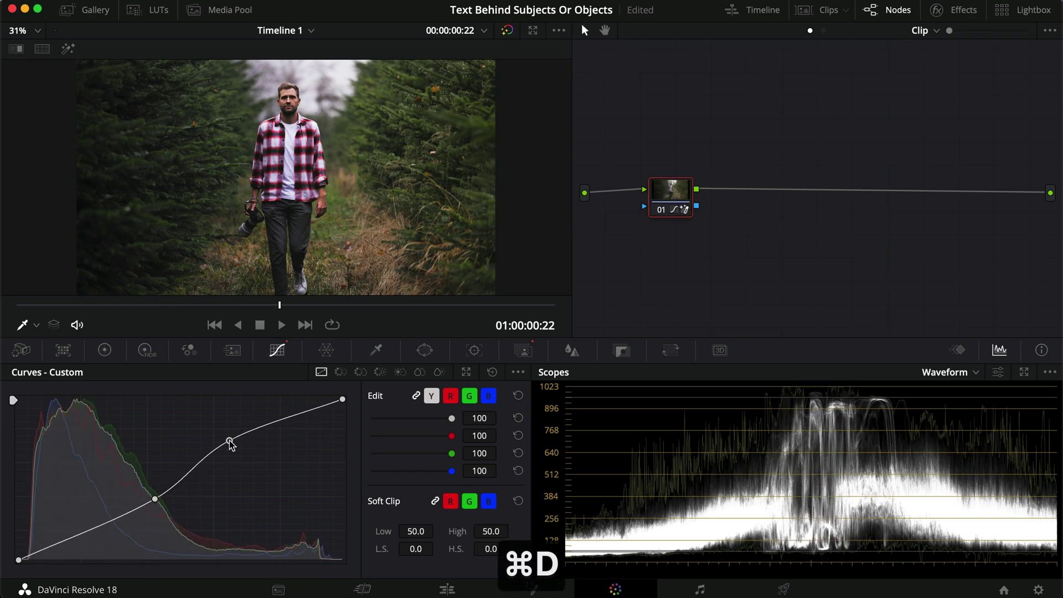
left_click(492, 372)
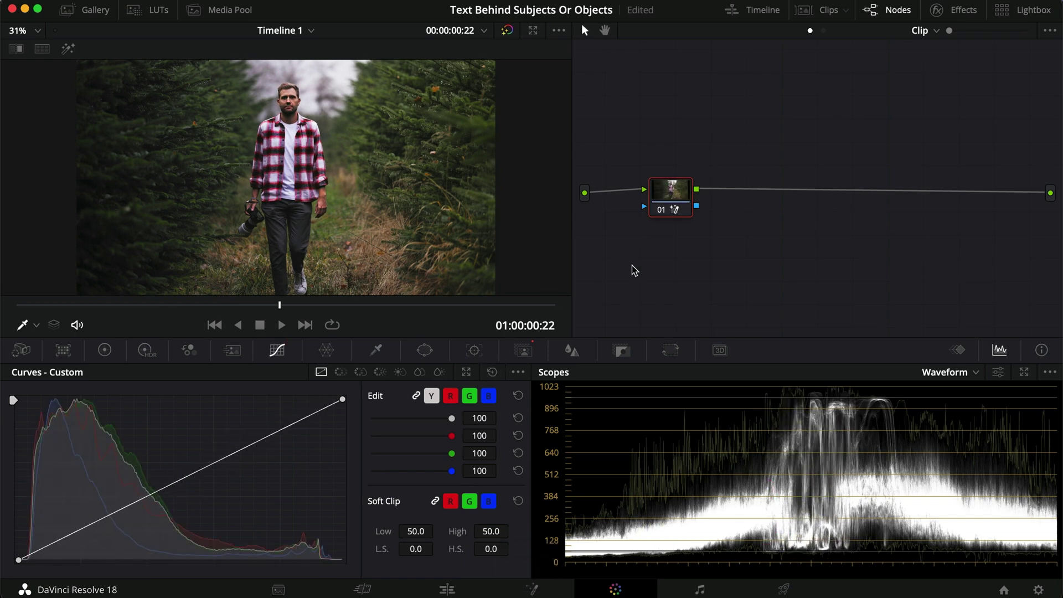
- Add an alpha output to the walking-shot node graph, connect node 01's alpha to it, and check the mask in highlight view
right_click(747, 215)
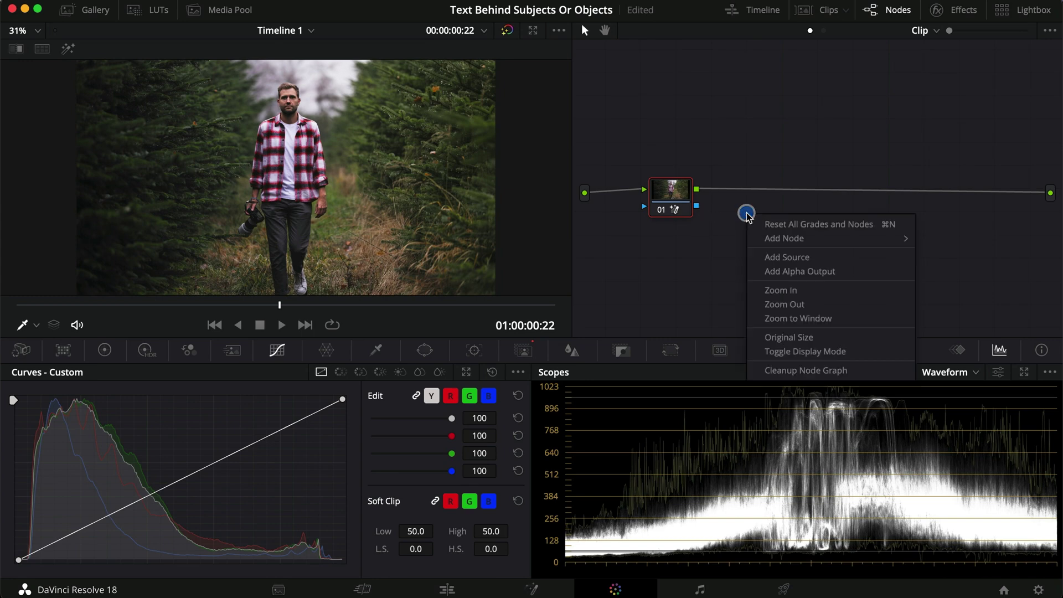
left_click(782, 270)
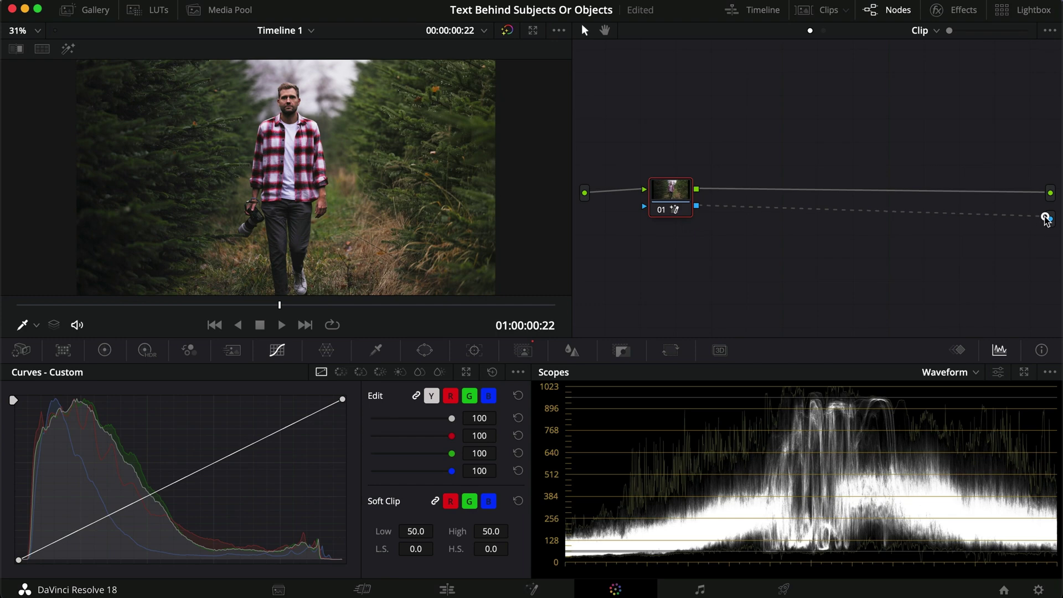
left_click_drag(1048, 219, 1049, 219)
key("shift+h")
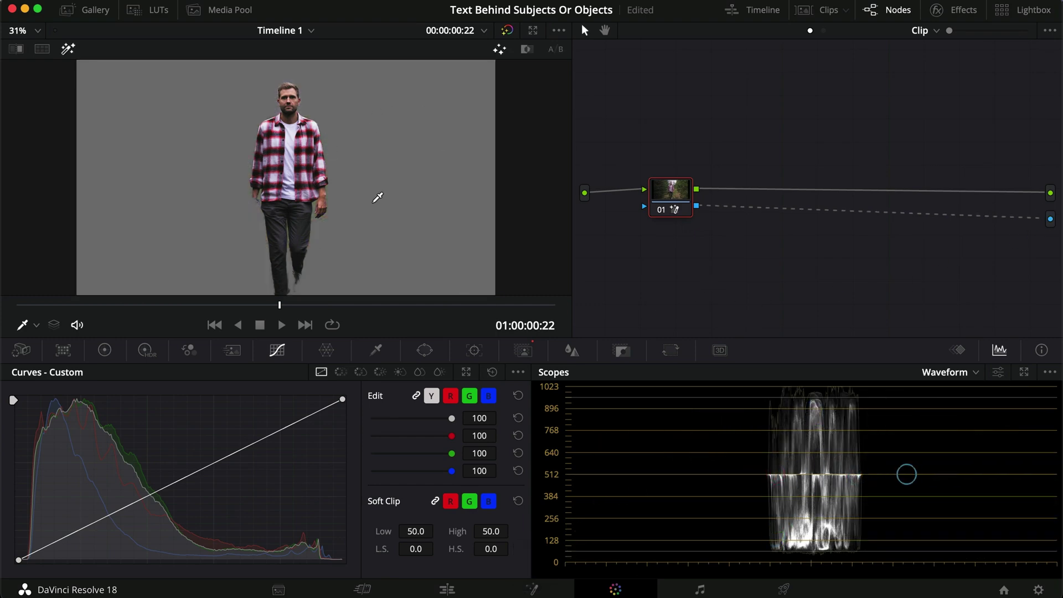
key("shift+h")
- On the Edit page, hide Video 1 briefly and show it again to inspect the isolated walking man over the title
left_click(418, 590)
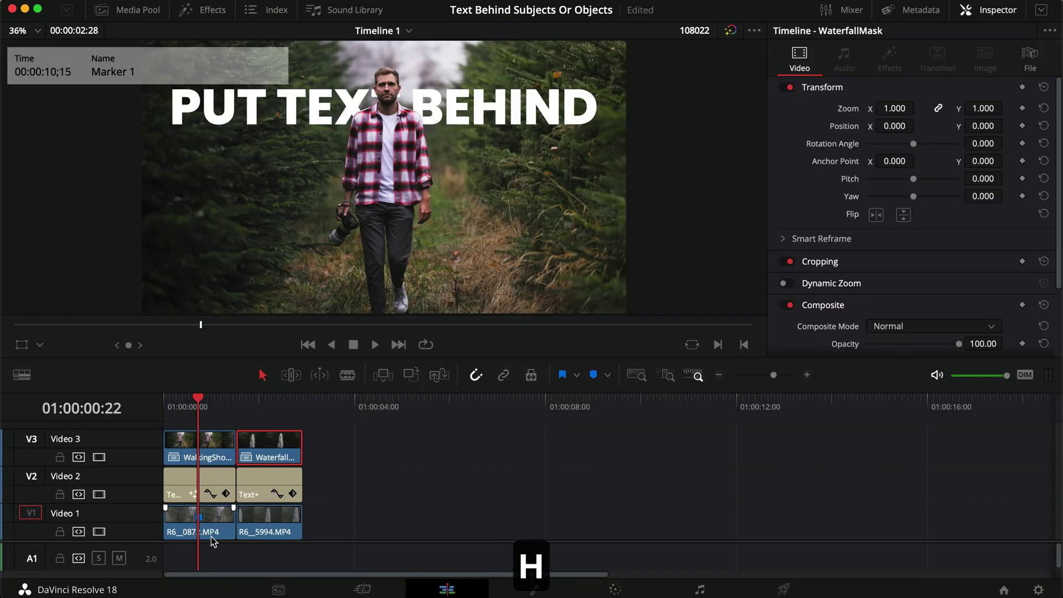
left_click(100, 532)
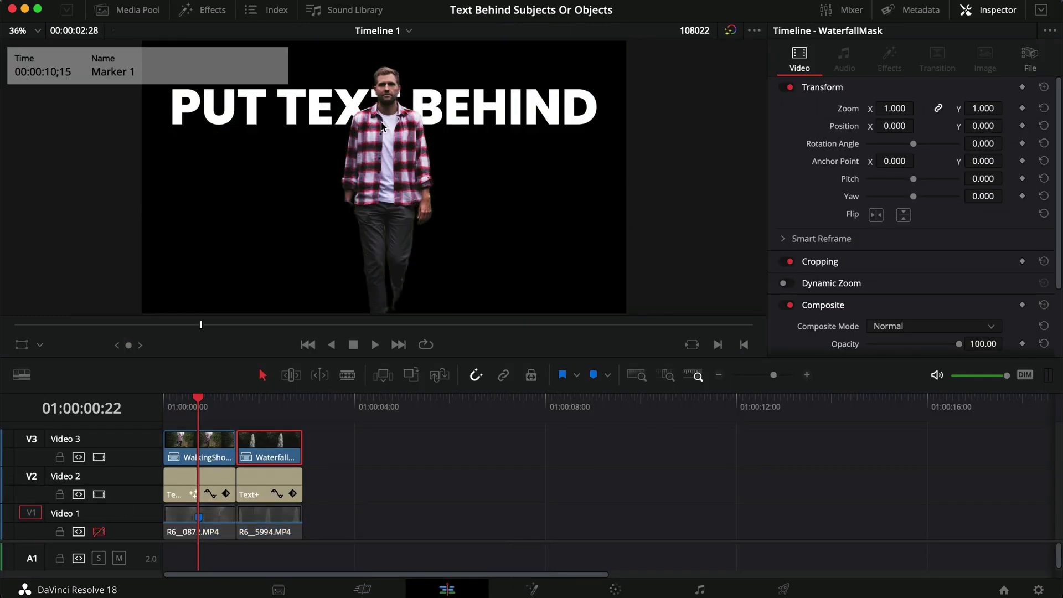
left_click(99, 531)
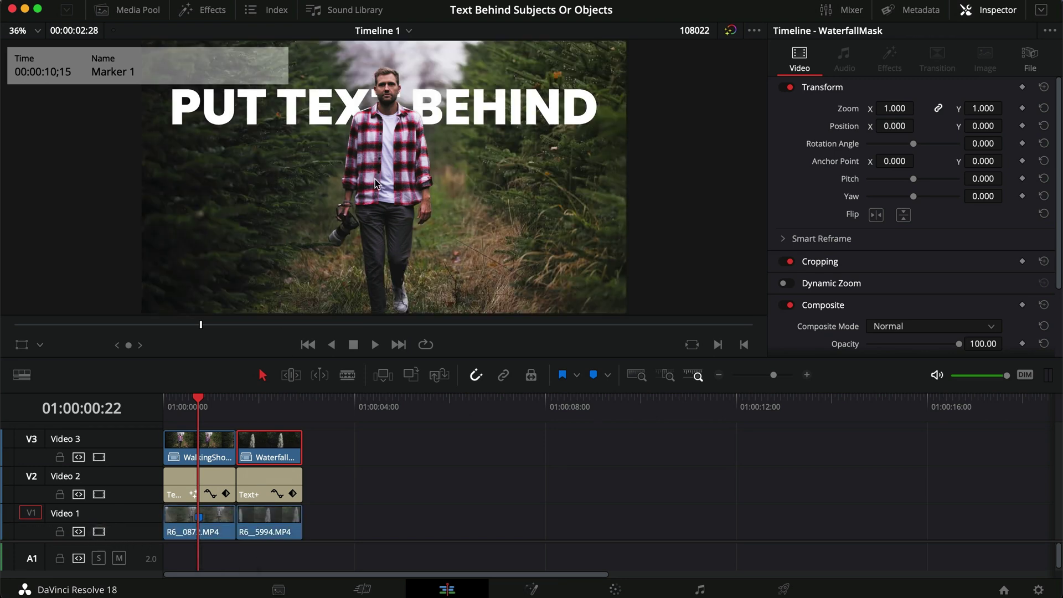
- Play the timeline from its start in the full-screen viewer to review the title behind the walking man
key("space")
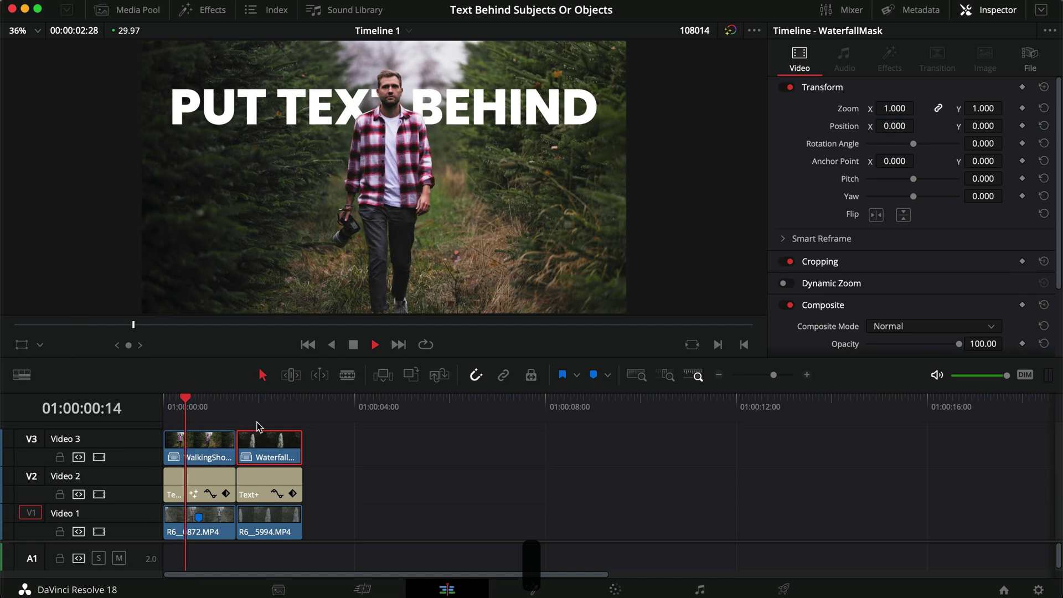
key("Home")
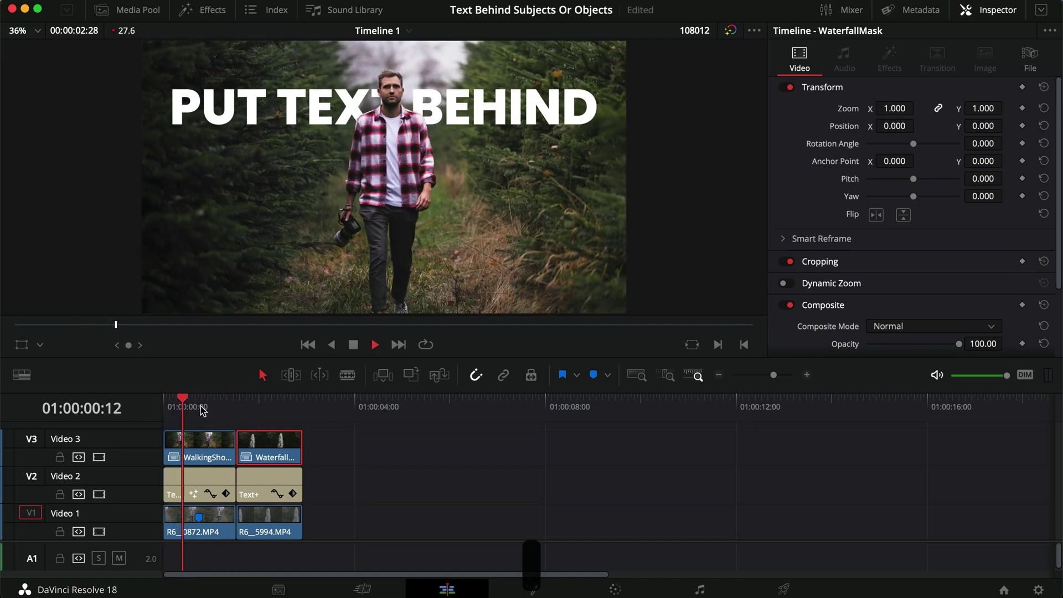
key("super+f")
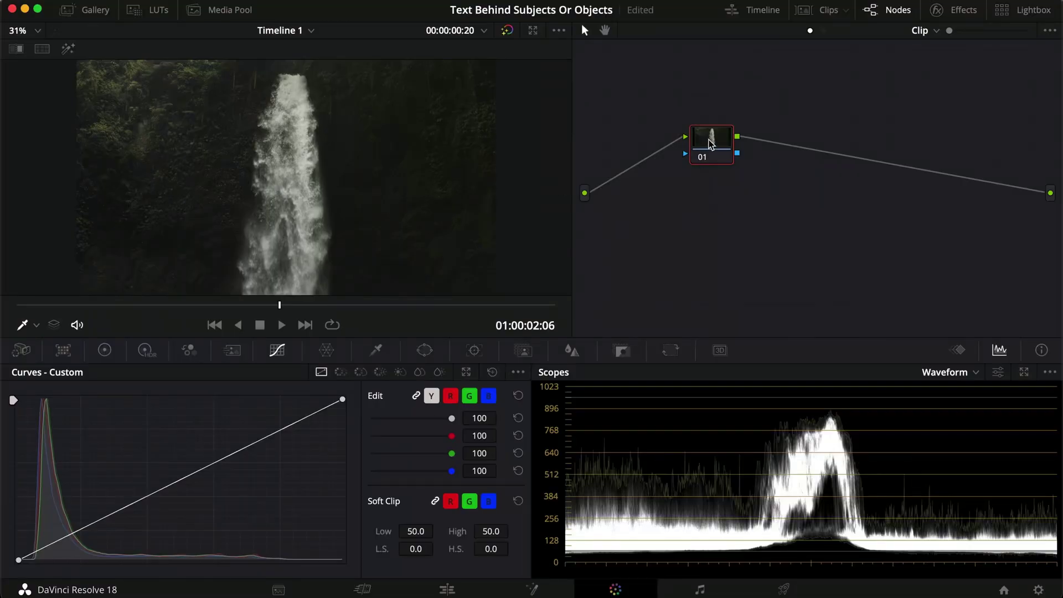
- Try masking the waterfall on its compound clip's node 01 with one vertical Magic Mask object stroke at Better quality
left_click_drag(711, 142, 660, 196)
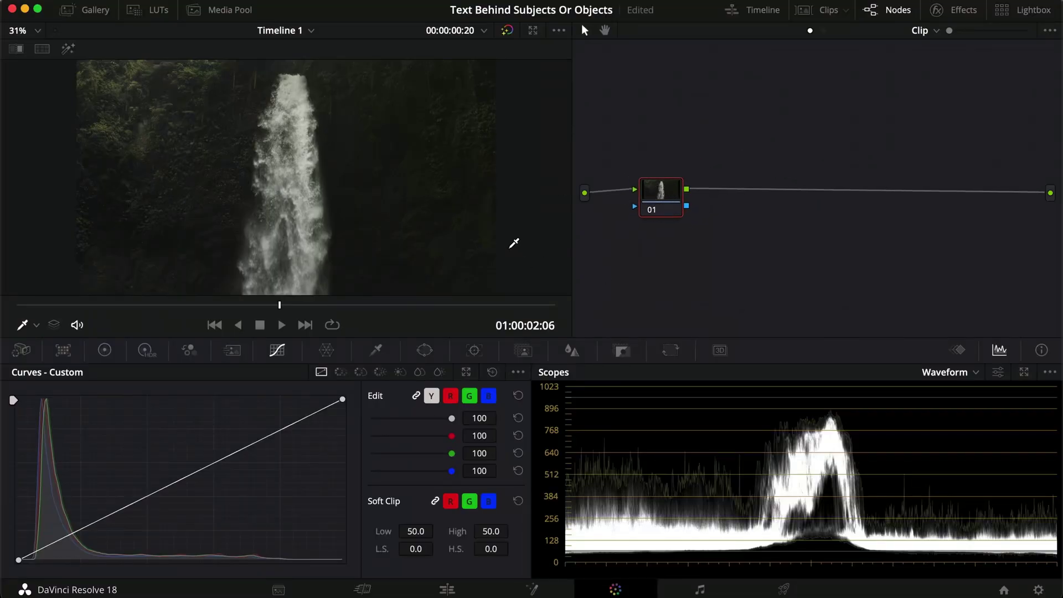
left_click(523, 350)
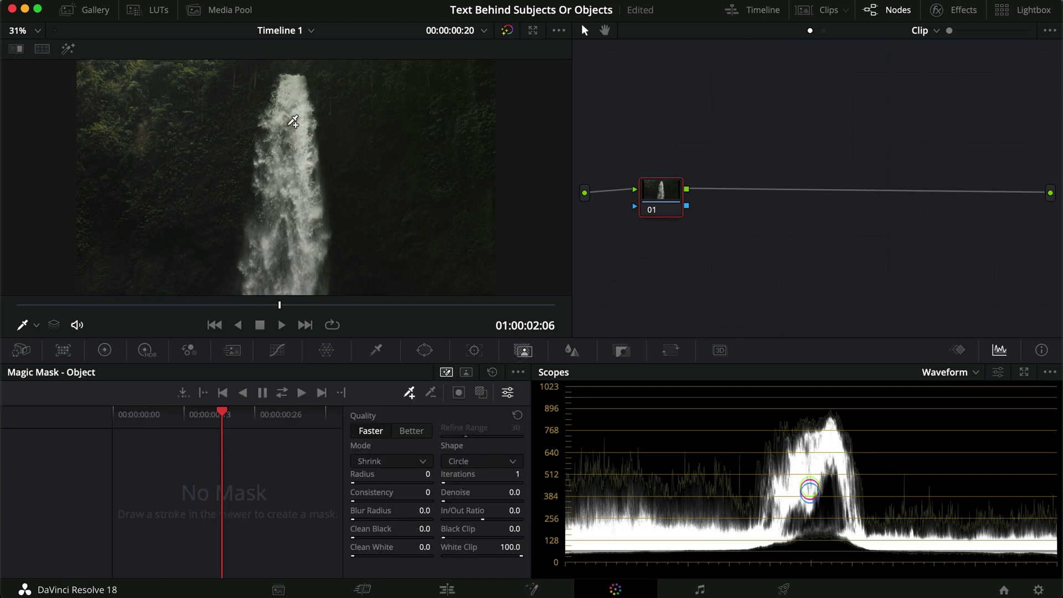
left_click_drag(302, 108, 304, 254)
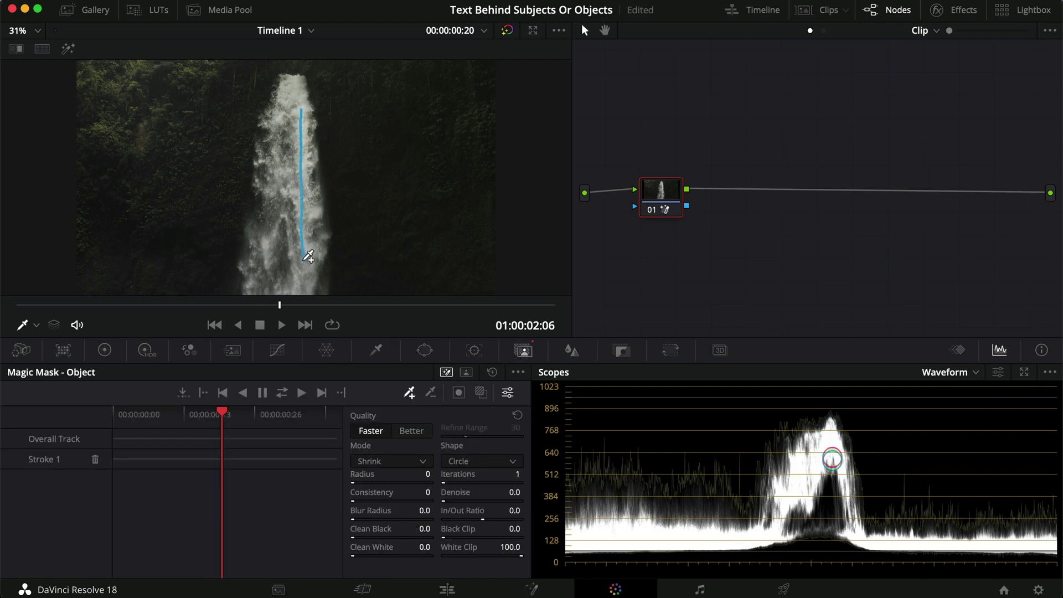
key("shift+h")
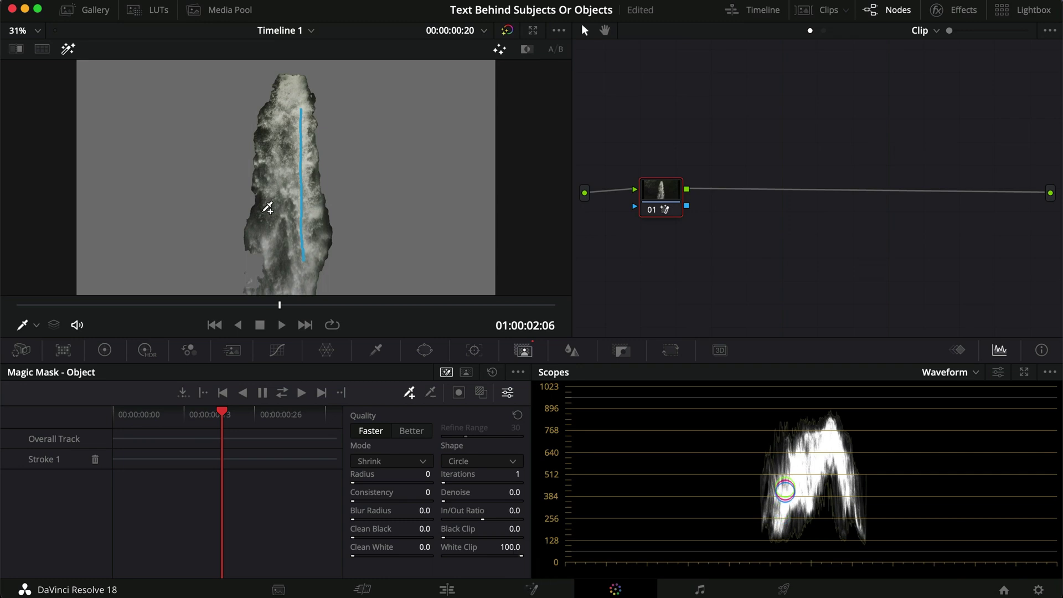
left_click(420, 430)
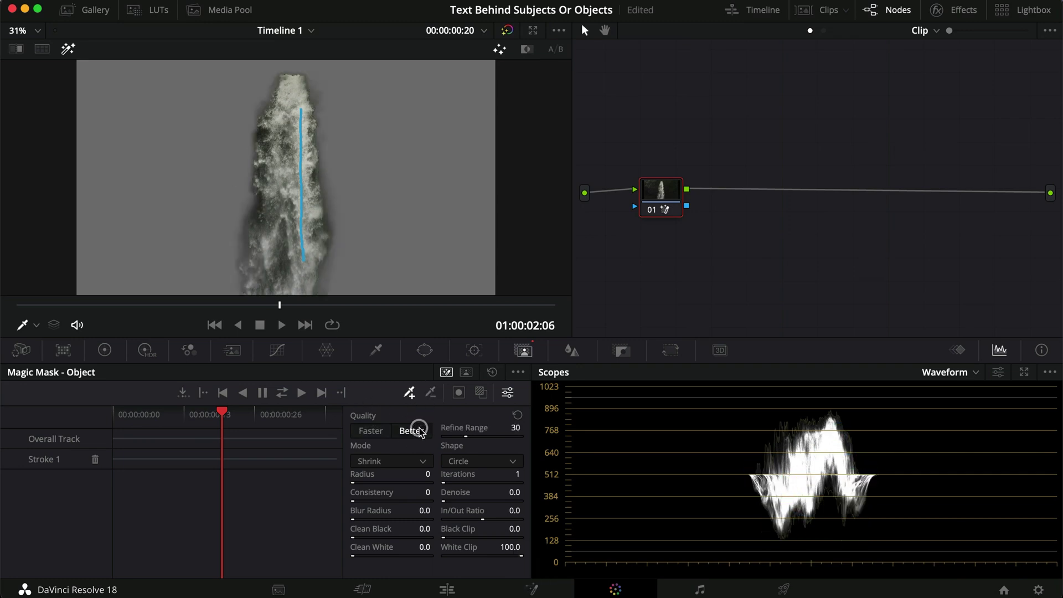
- Track the waterfall's Magic Mask in both directions from the middle of the clip, and reset the Magic Mask
left_click(259, 304)
left_click(221, 418)
left_click(279, 392)
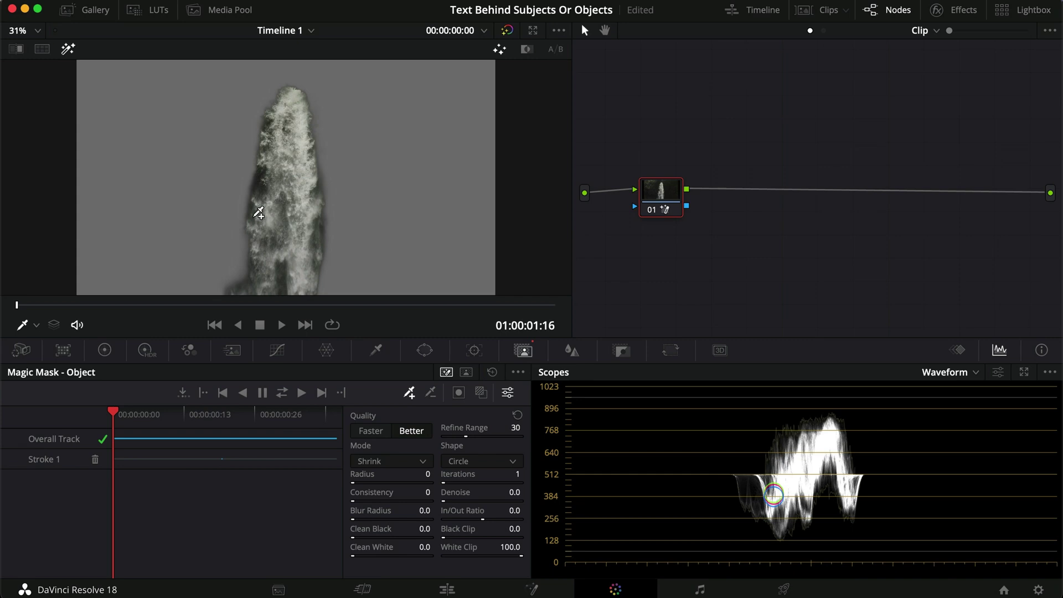
left_click(222, 414)
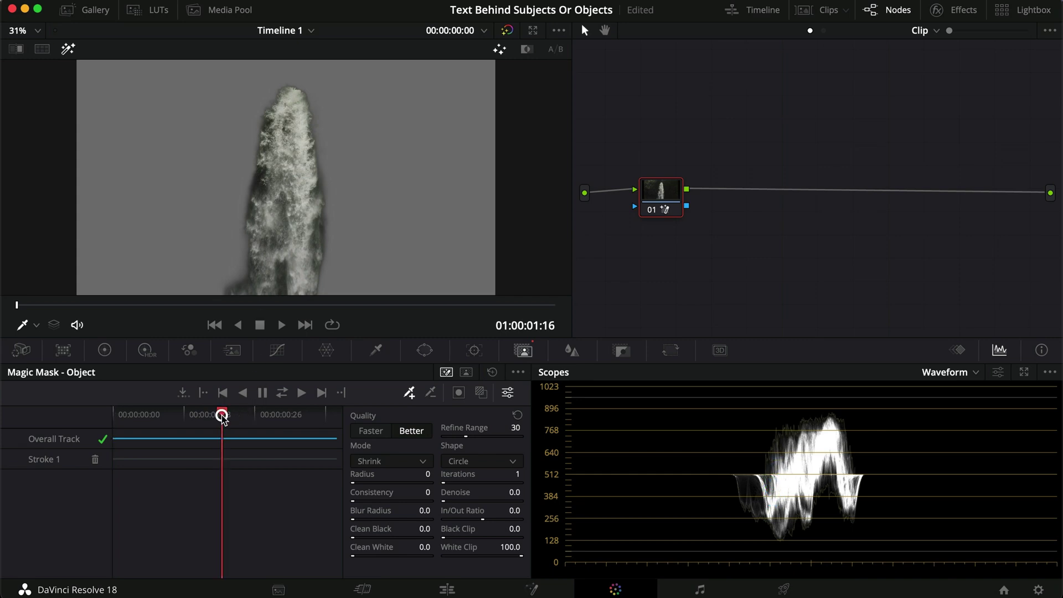
left_click(492, 373)
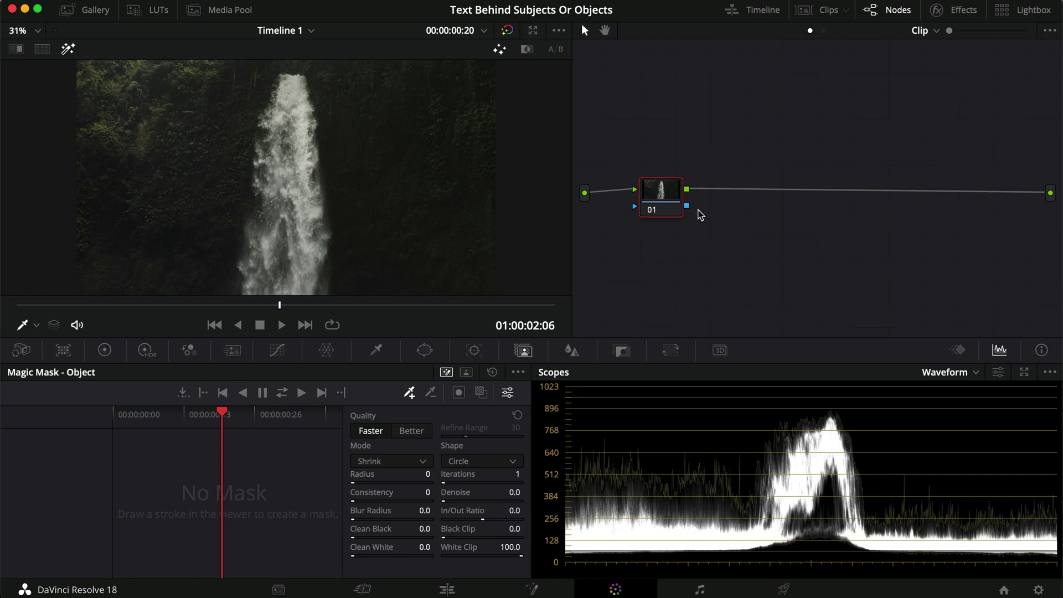
- Qualify the waterfall by luminance in highlight view, with Low at 59.8 and L. Soft at 12.2
left_click(376, 356)
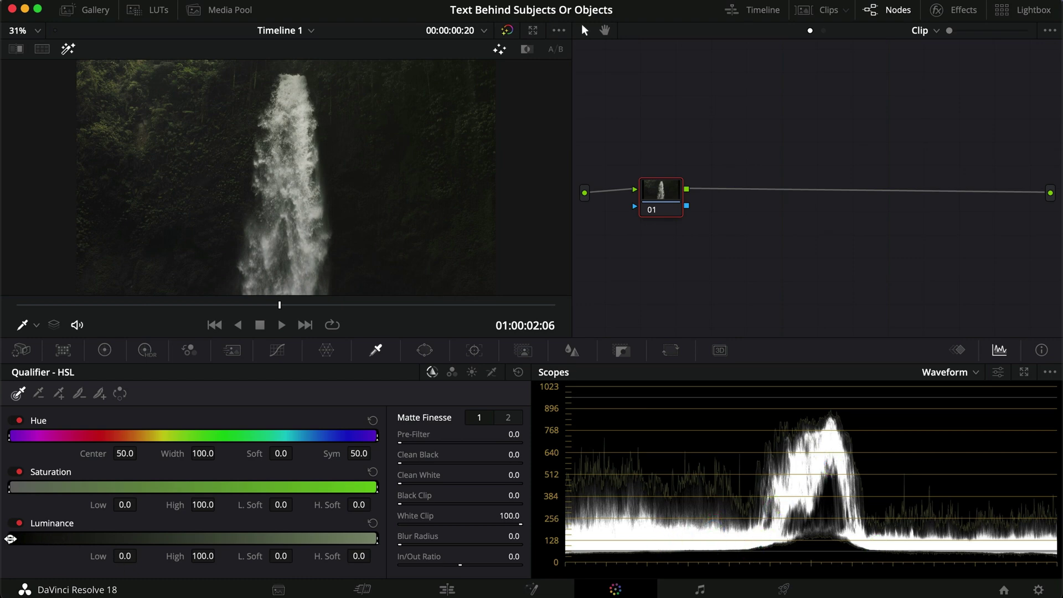
left_click_drag(123, 538, 221, 533)
key("shift+h")
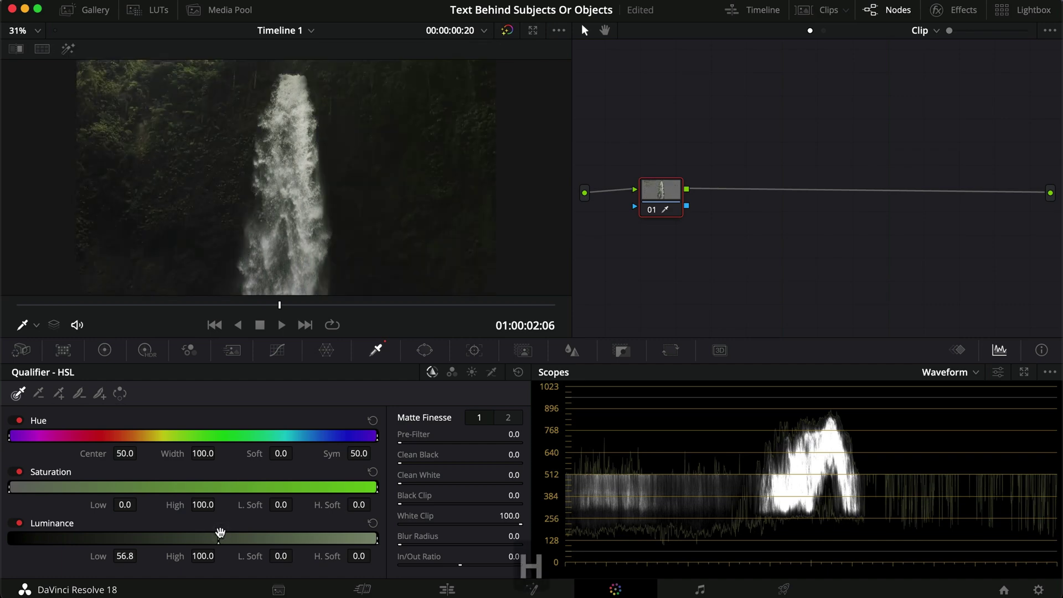
key("shift+h")
left_click_drag(222, 536, 227, 536)
left_click_drag(284, 558, 252, 537)
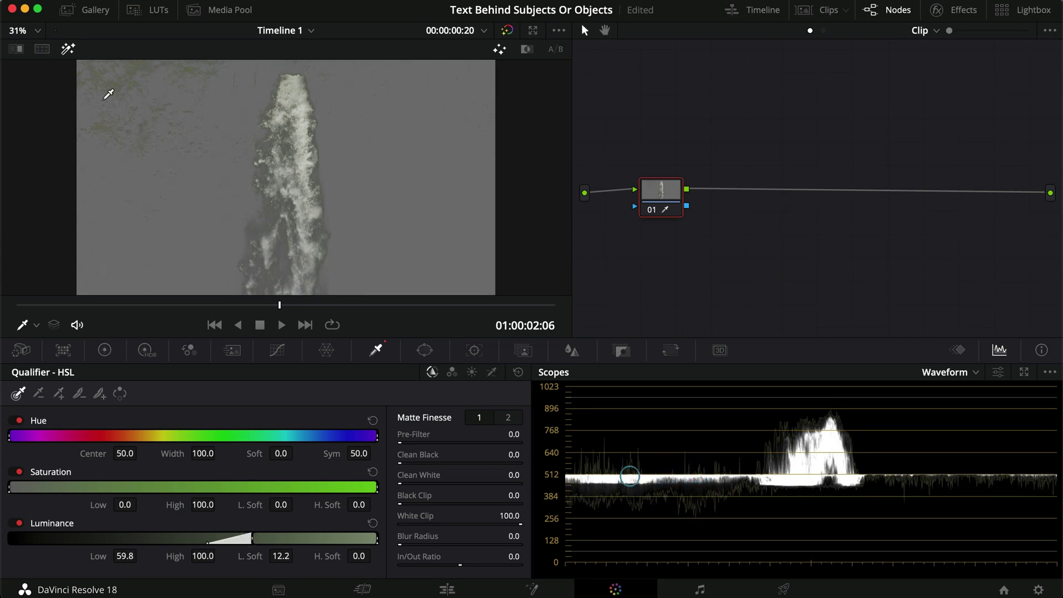
- Add a tall circle window around the waterfall with Aspect 17.35, Pan 49.92 and Tilt 46.62
left_click(424, 350)
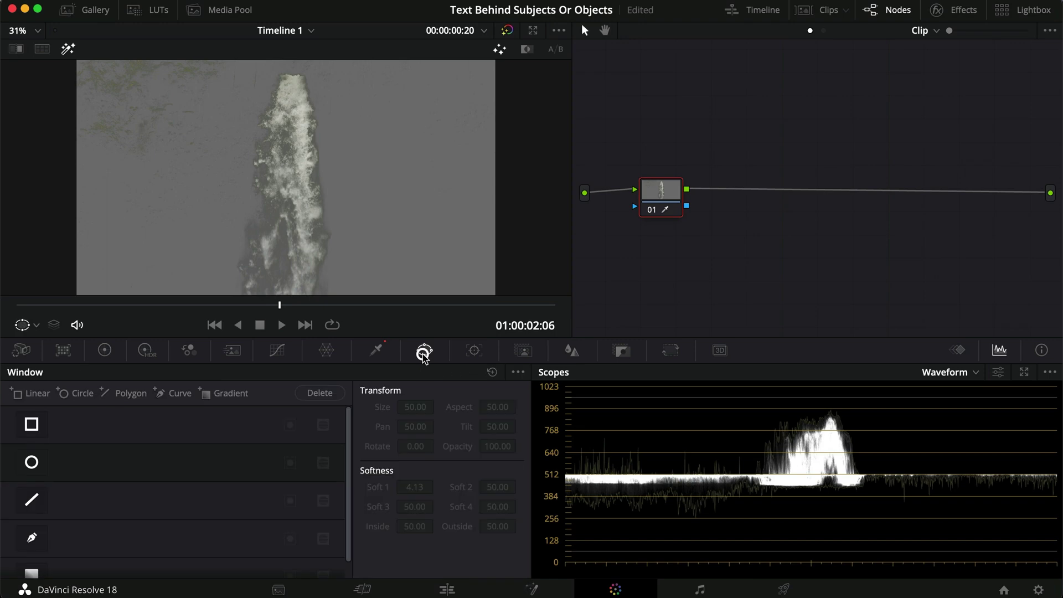
left_click(34, 463)
left_click_drag(302, 216, 290, 277)
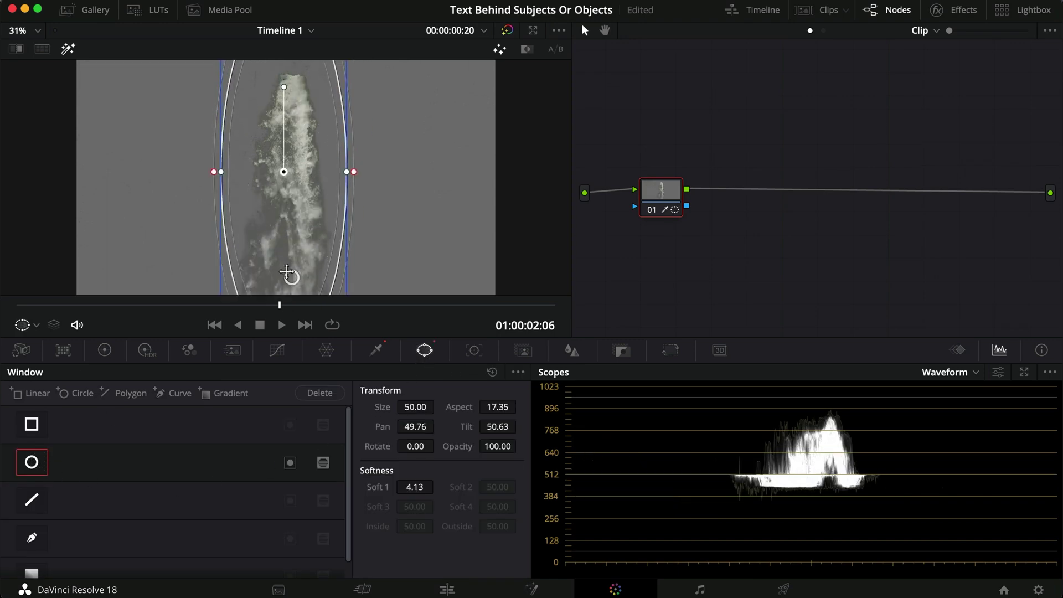
left_click_drag(296, 212, 297, 248)
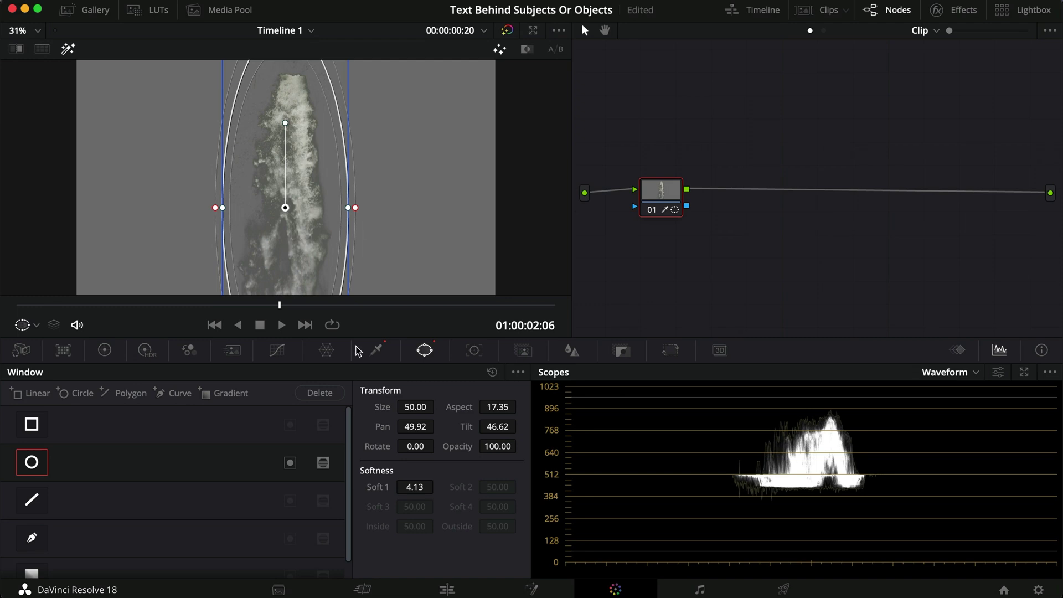
- Refine the waterfall key with luminance Low at 61.1, a blur radius and Denoise at 13.7, and compare it with the node bypassed
left_click(376, 349)
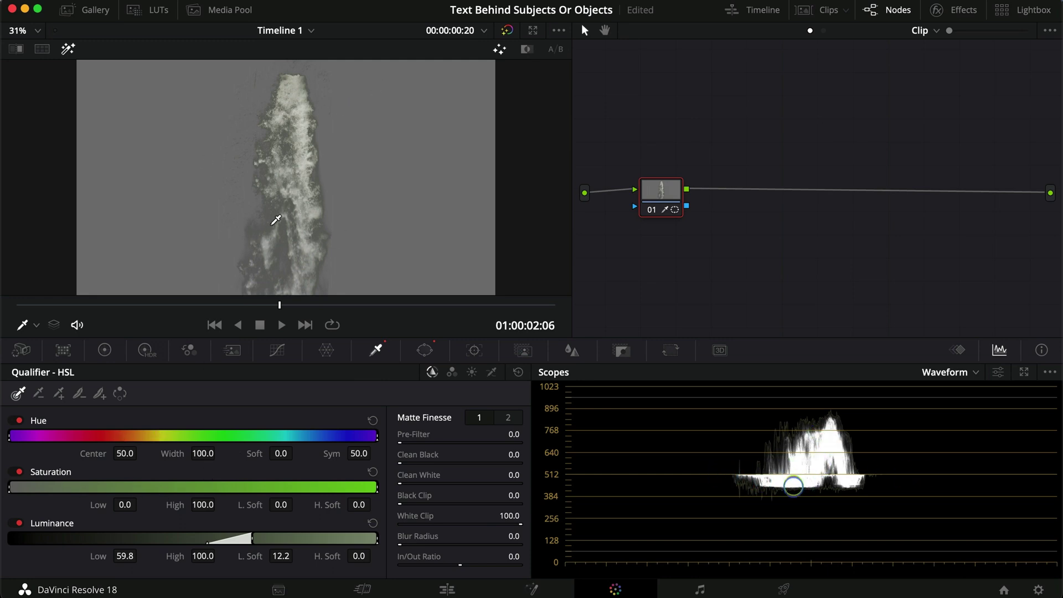
left_click_drag(254, 536, 257, 537)
left_click_drag(417, 535, 506, 533)
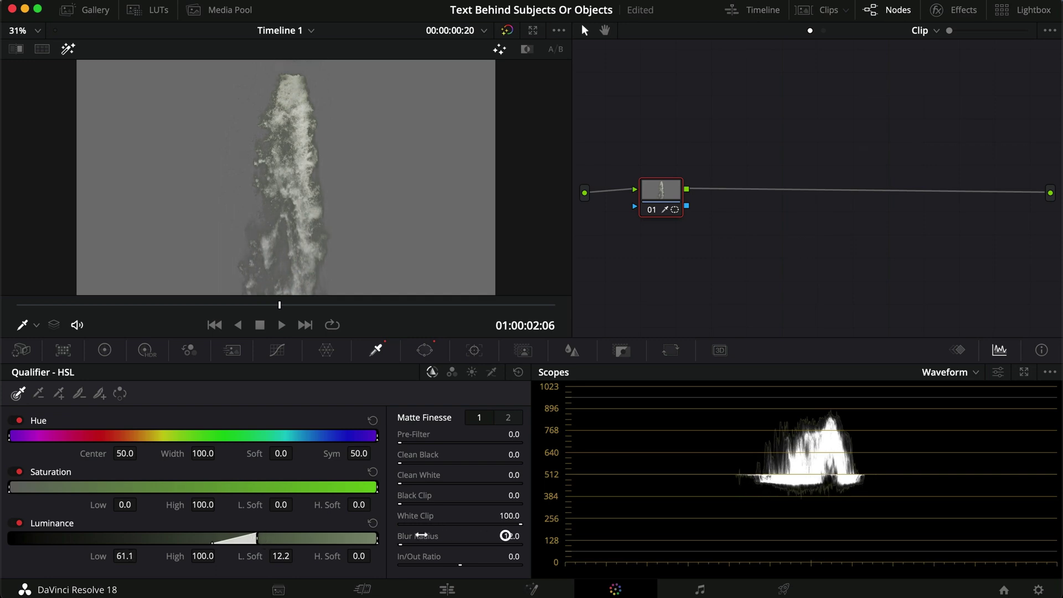
left_click(509, 418)
left_click_drag(498, 475, 518, 468)
key("super+d")
key("super+d")
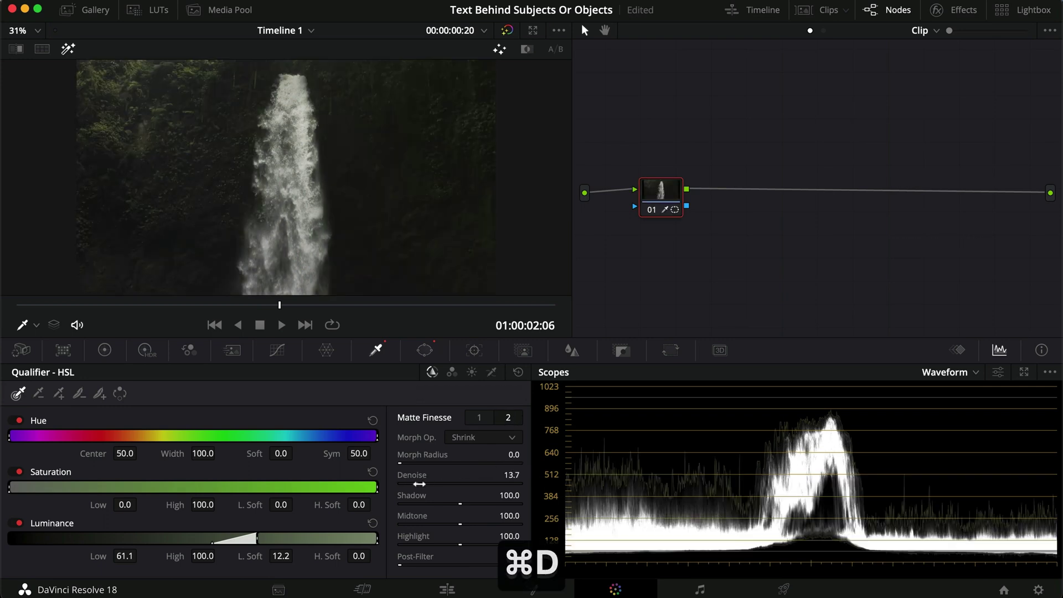
- Leave highlight view, add an alpha output to the waterfall clip's node graph and connect node 01's alpha to it
key("shift+h")
right_click(749, 217)
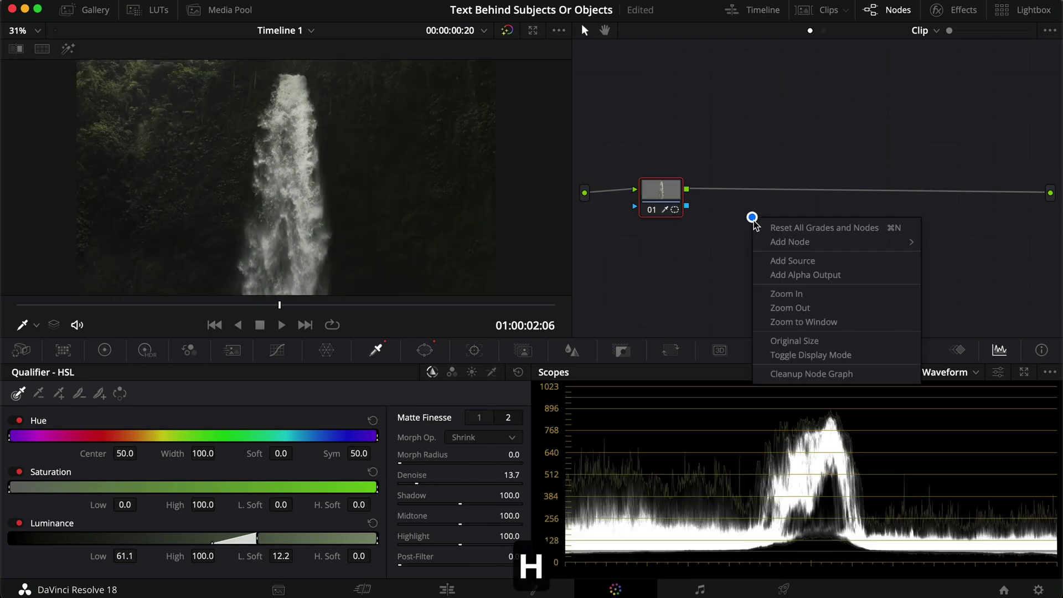
left_click(786, 271)
left_click_drag(686, 209, 1047, 220)
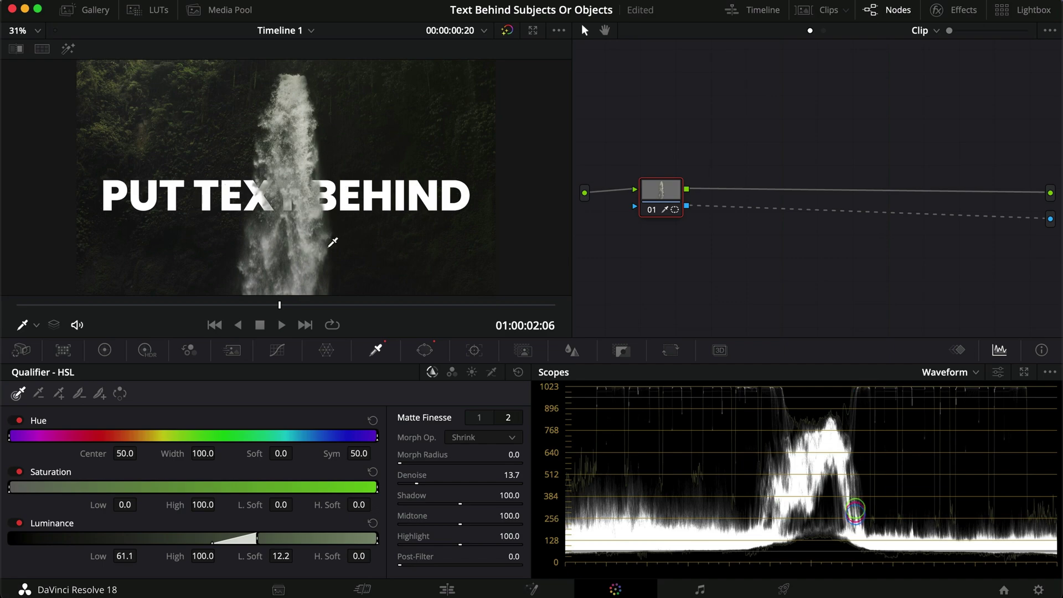
- Return to the Edit page and play the waterfall shot in the full-screen viewer to review the title behind it
left_click(447, 588)
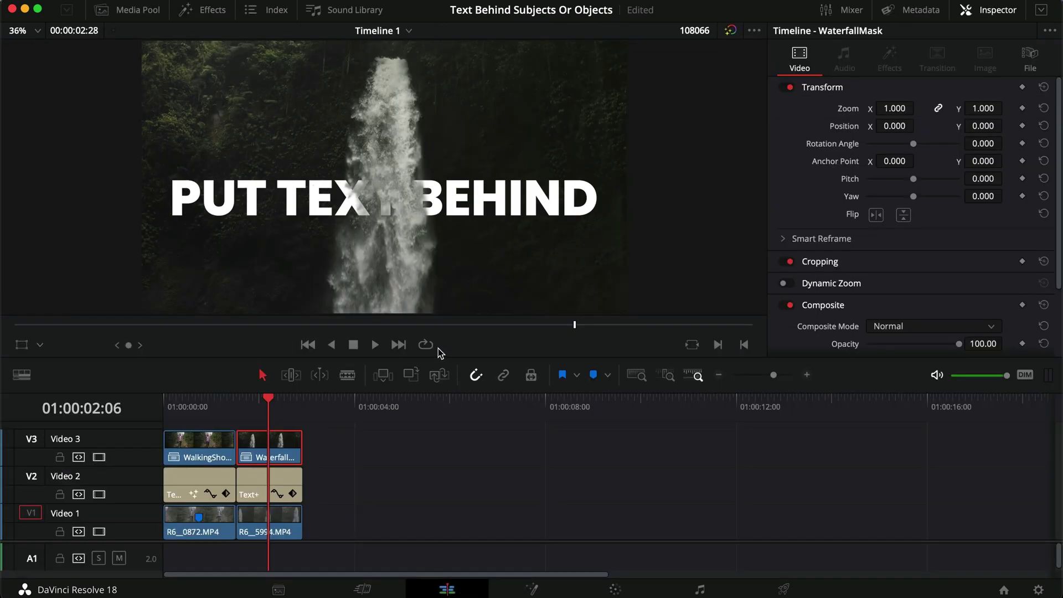
key("super+f")
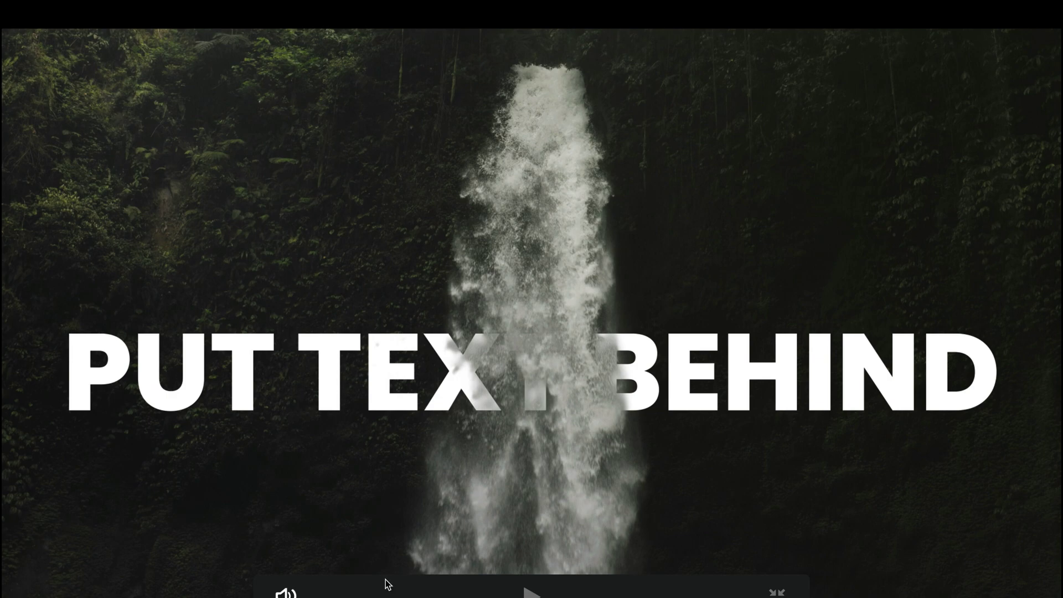
key("space")
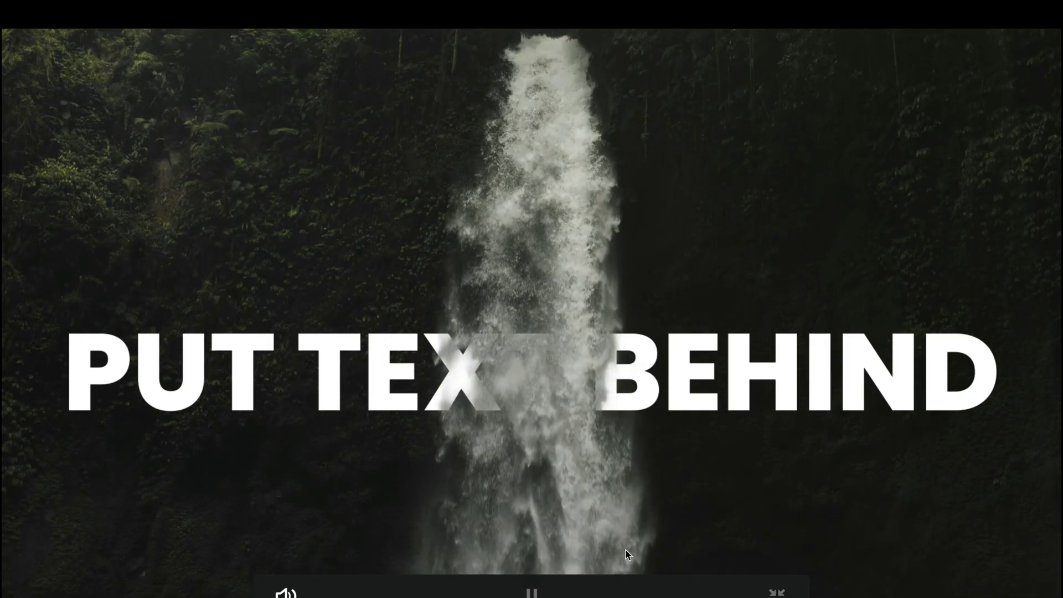
key("super+f")
- Set the opacity of the WaterfallMask clip to 75
left_click(269, 408)
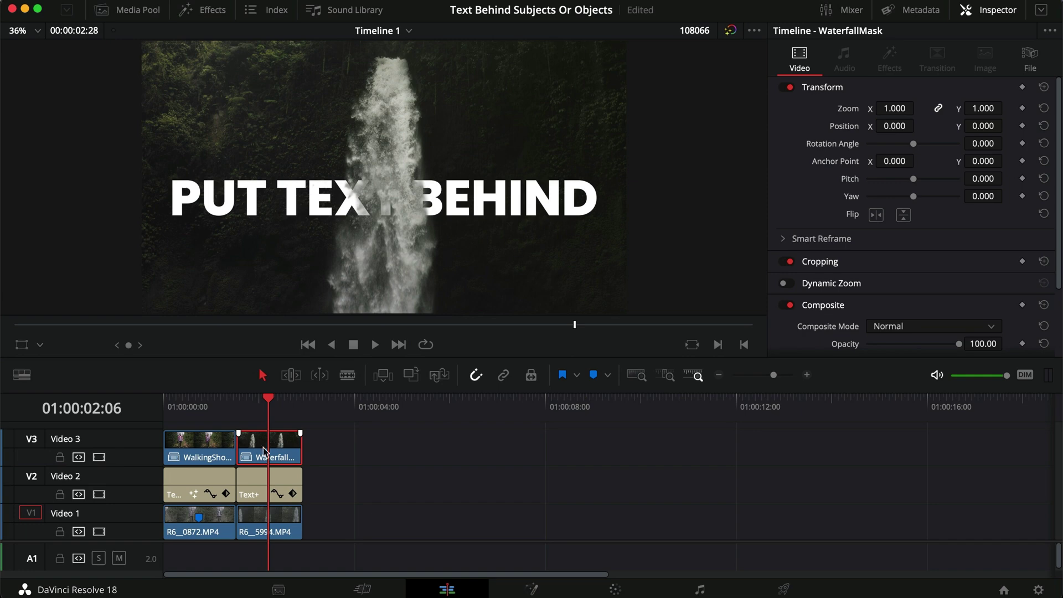
scroll(892, 217, "down", 3)
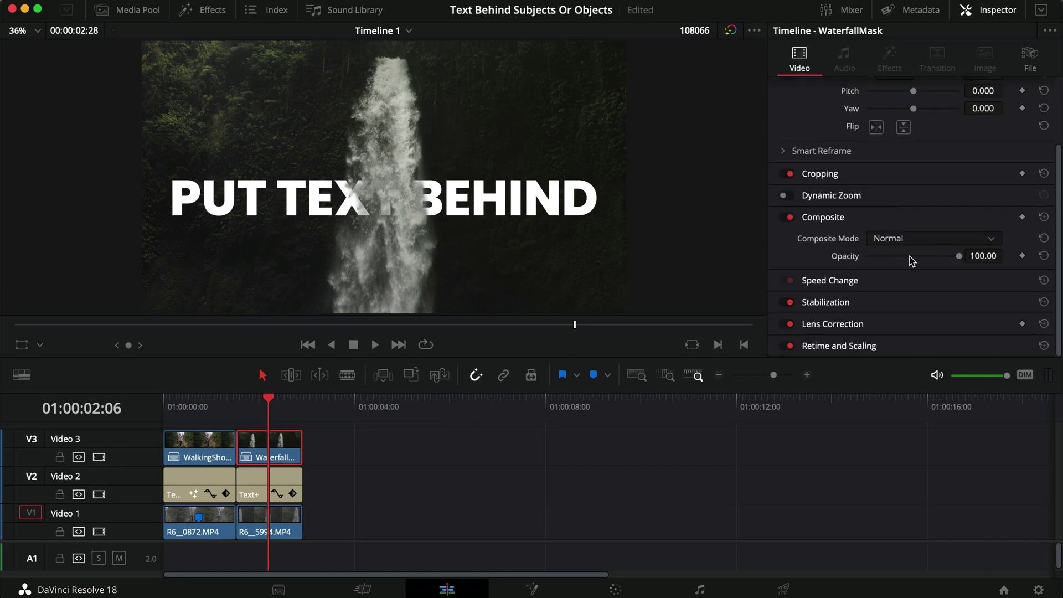
left_click_drag(957, 260, 935, 261)
left_click(983, 256)
type("75")
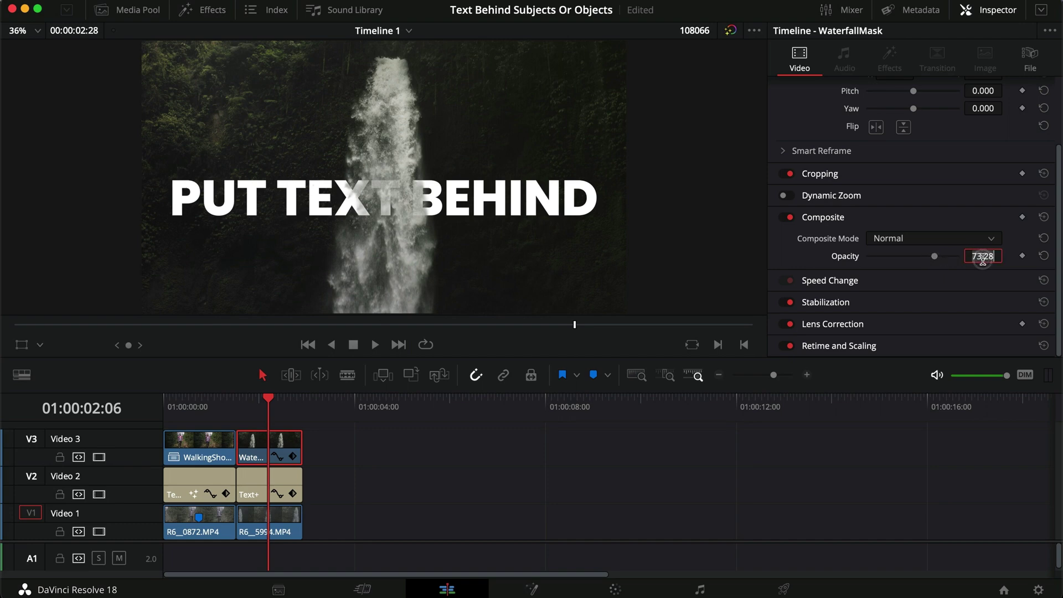
key("Return")
- Play the waterfall section from just before its start in the full-screen viewer to check the reduced mask opacity
left_click(234, 400)
key("super+f")
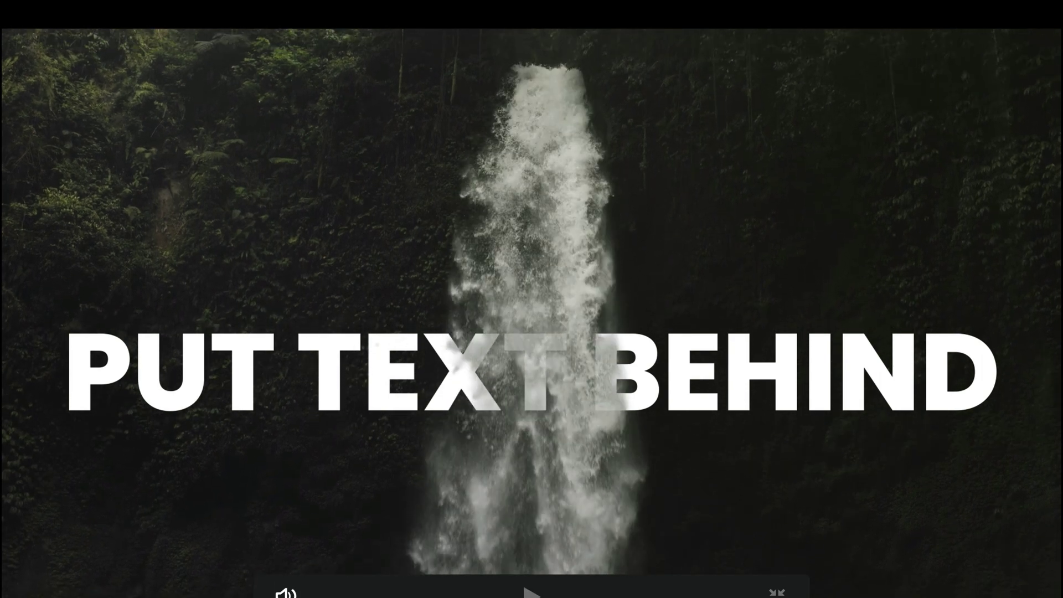
key("Escape")
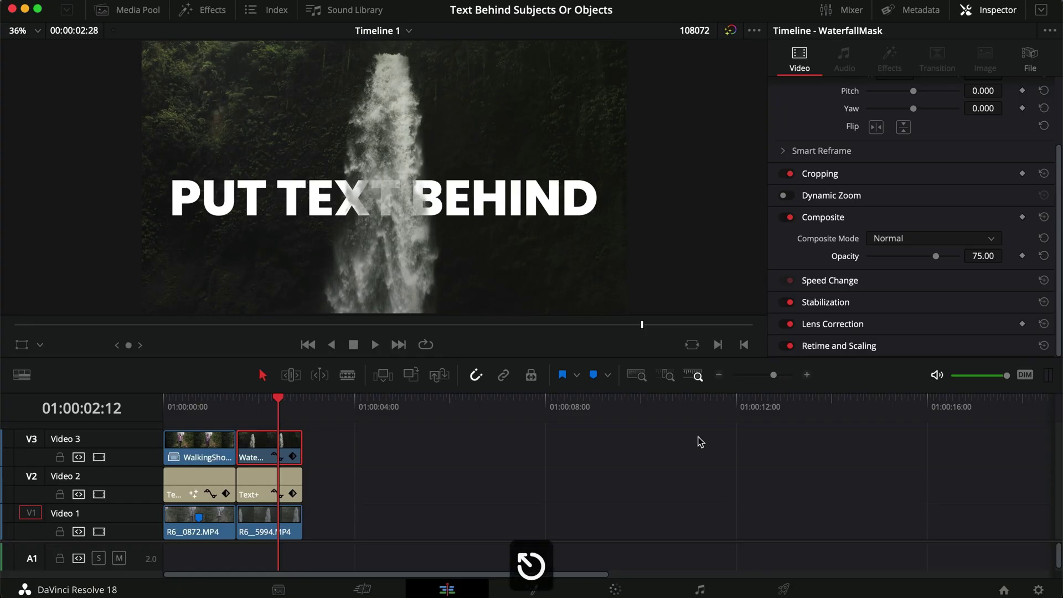
- Set the WaterfallMask clip's opacity to 85 and review the waterfall shot in the full-screen viewer
left_click(983, 256)
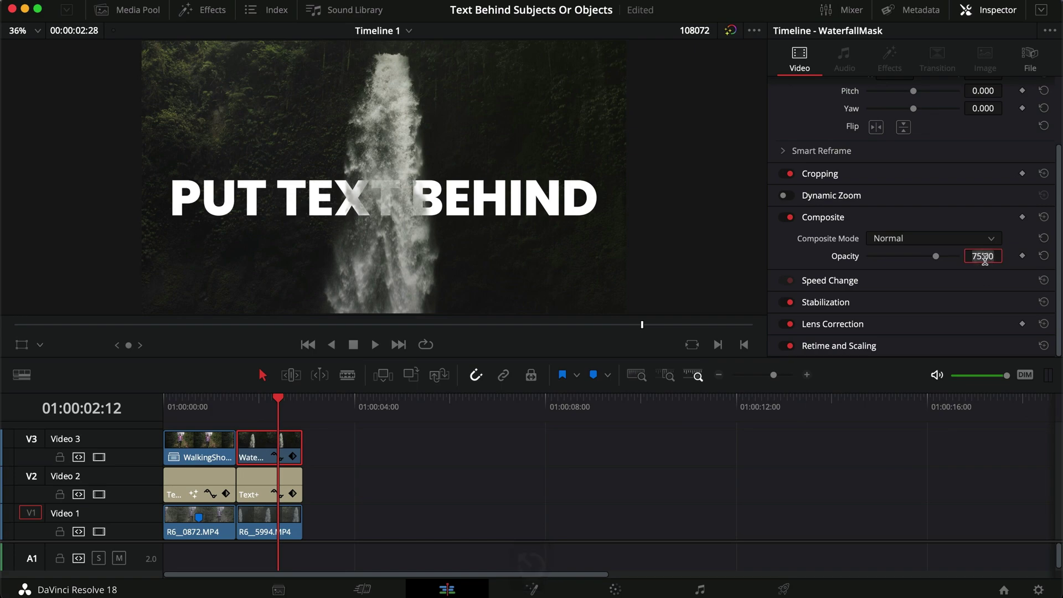
type("85")
key("Return")
key("super+f")
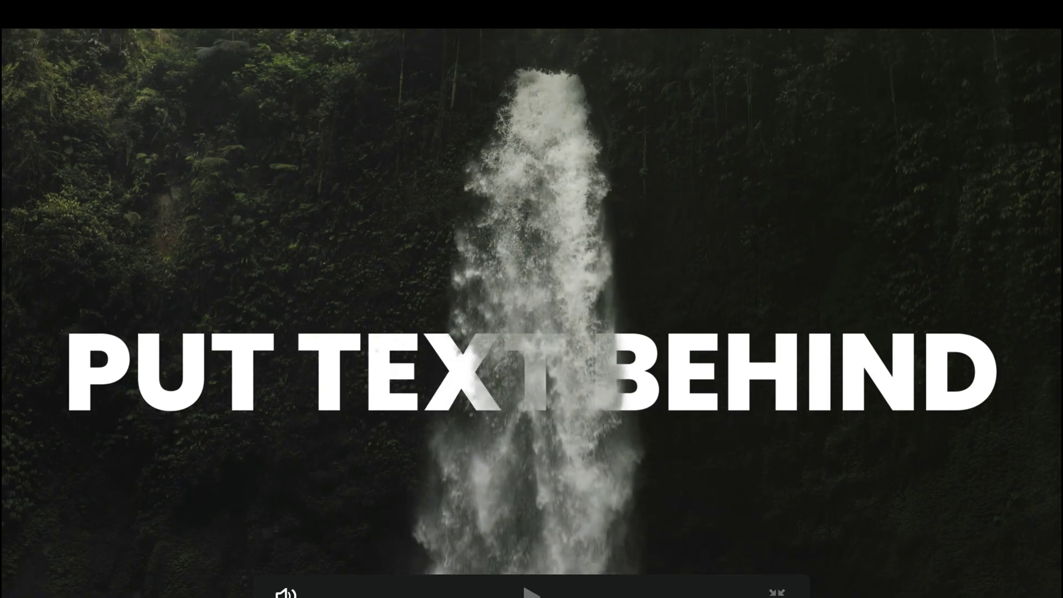
key("Escape")
- At 01:00:00:22, duplicate the WalkingShotMask clip onto a new Video 4 track and disable the Video 3 track
left_click(196, 446)
left_click(197, 404)
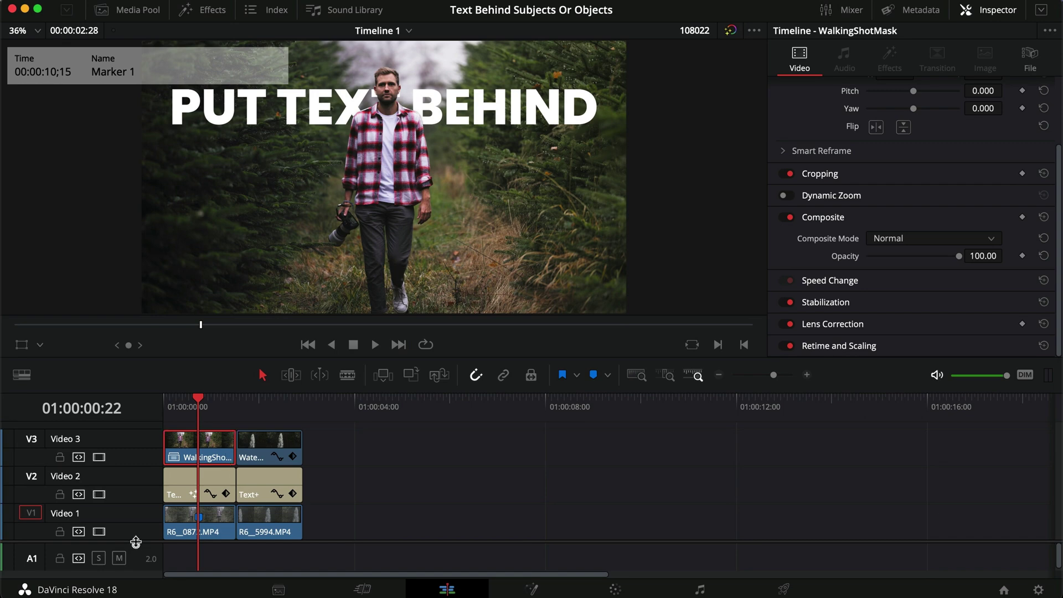
left_click_drag(214, 459, 200, 439)
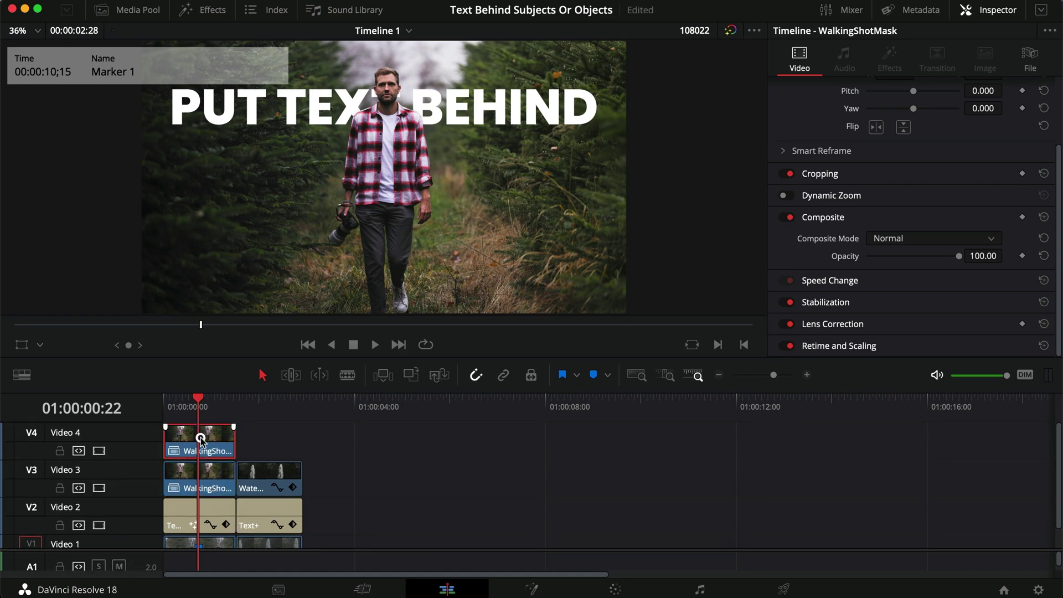
left_click(99, 488)
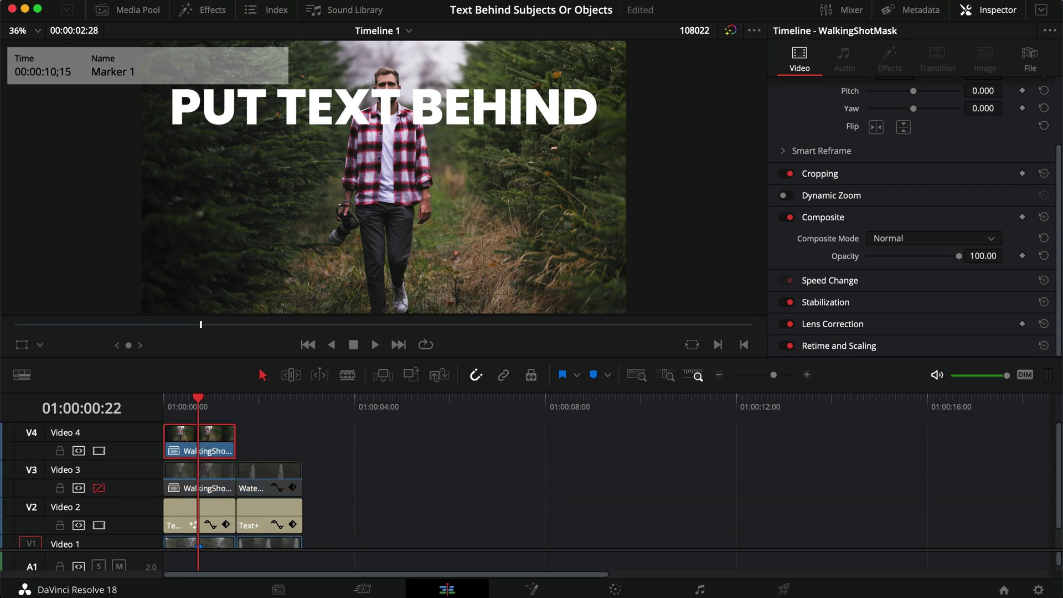
- Open the duplicated walking-shot clip on the Color page, show the clip thumbnails and reset node 01's grade
key("shift+6")
left_click(821, 9)
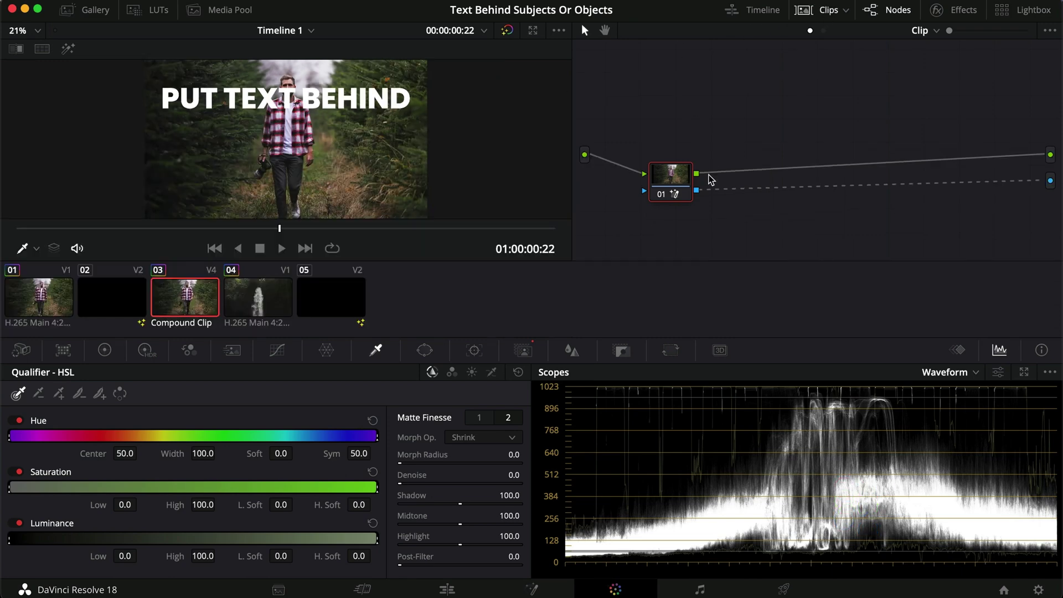
right_click(668, 185)
left_click(708, 199)
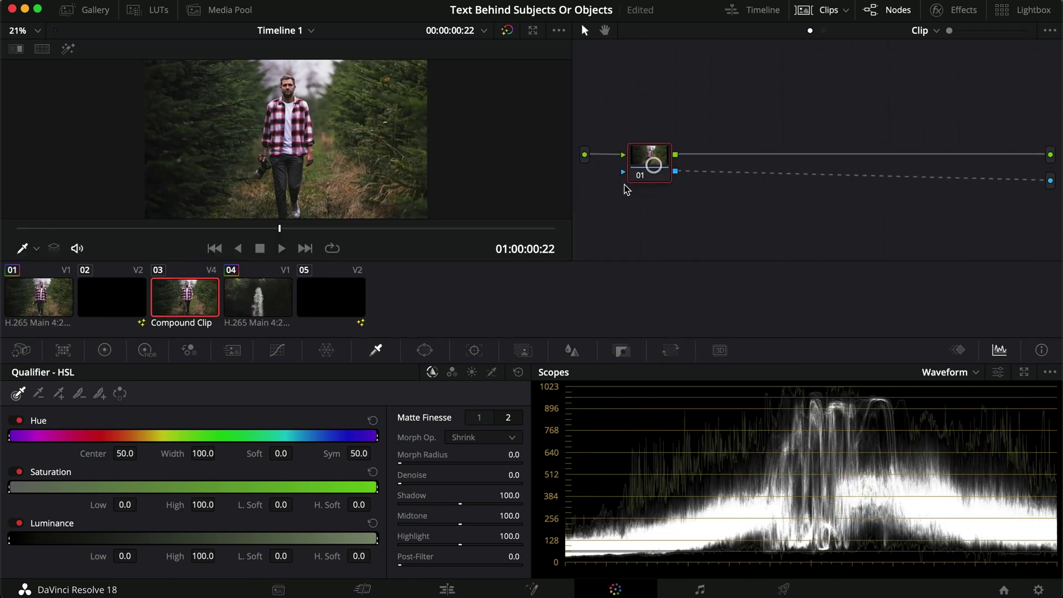
- Try qualifying the walking man by luminance with Low at 51.8 in highlight view, and reset the qualifier
scroll(260, 166, "up", 3)
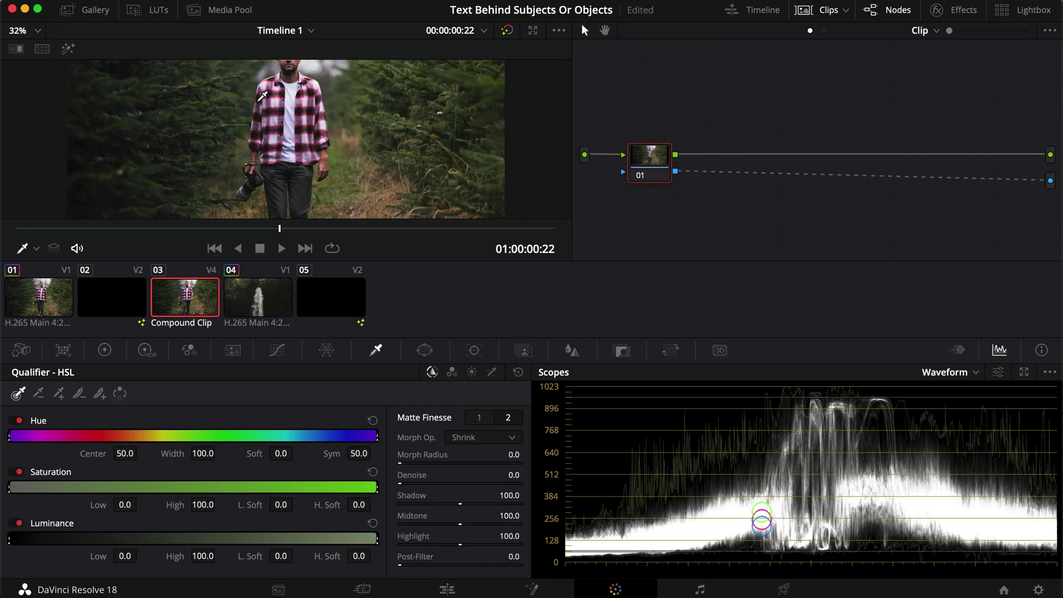
scroll(244, 211, "down", 4)
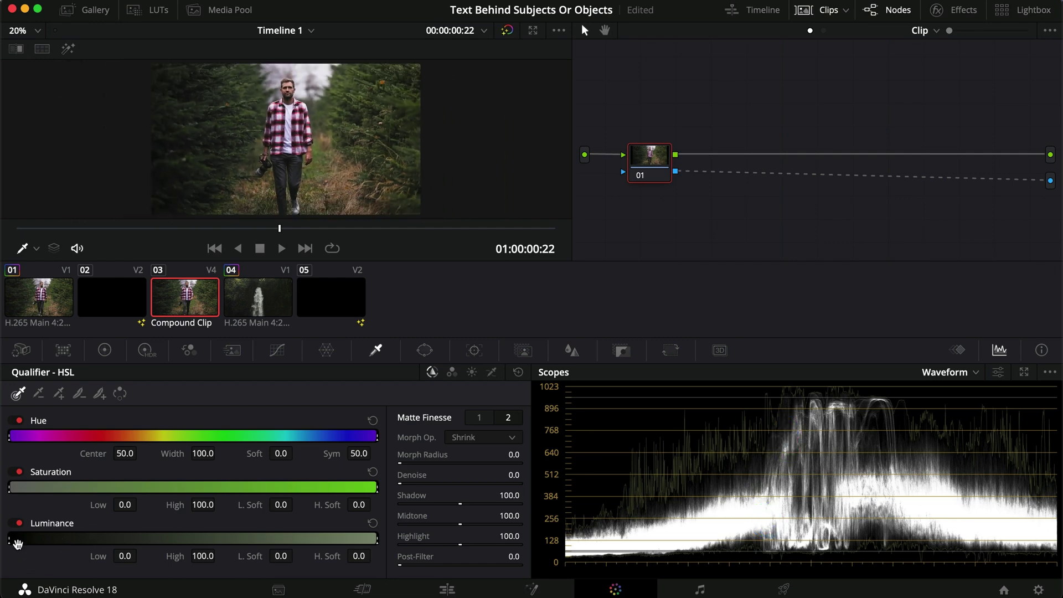
left_click_drag(11, 538, 200, 537)
key("shift+h")
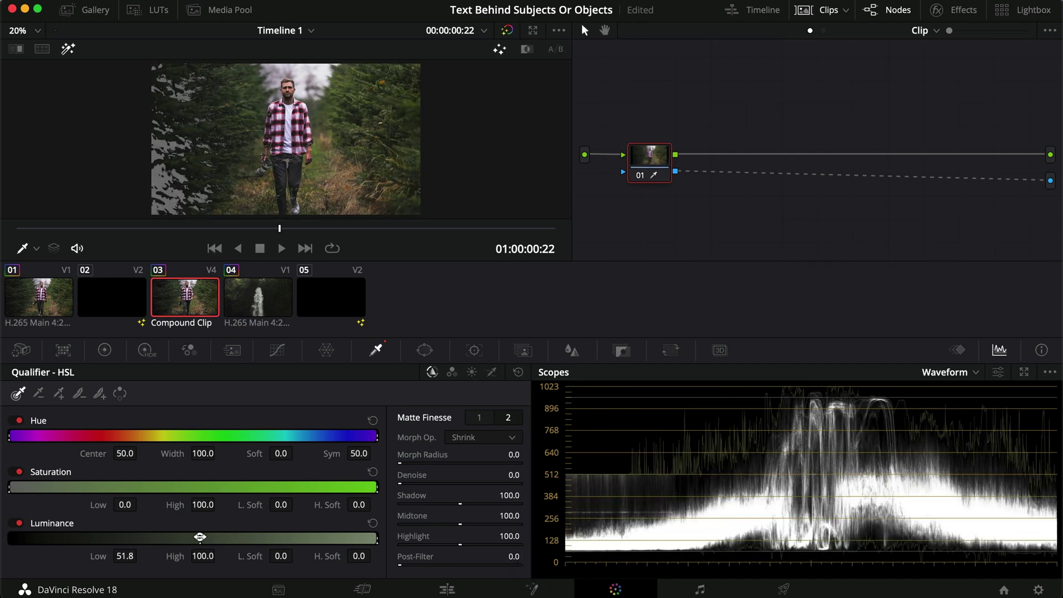
left_click(518, 373)
- Add a circle window around the walking man with Aspect 26.30, Tilt 48.53 and Soft 1 at 13.90, and hide the clip thumbnails
left_click(425, 350)
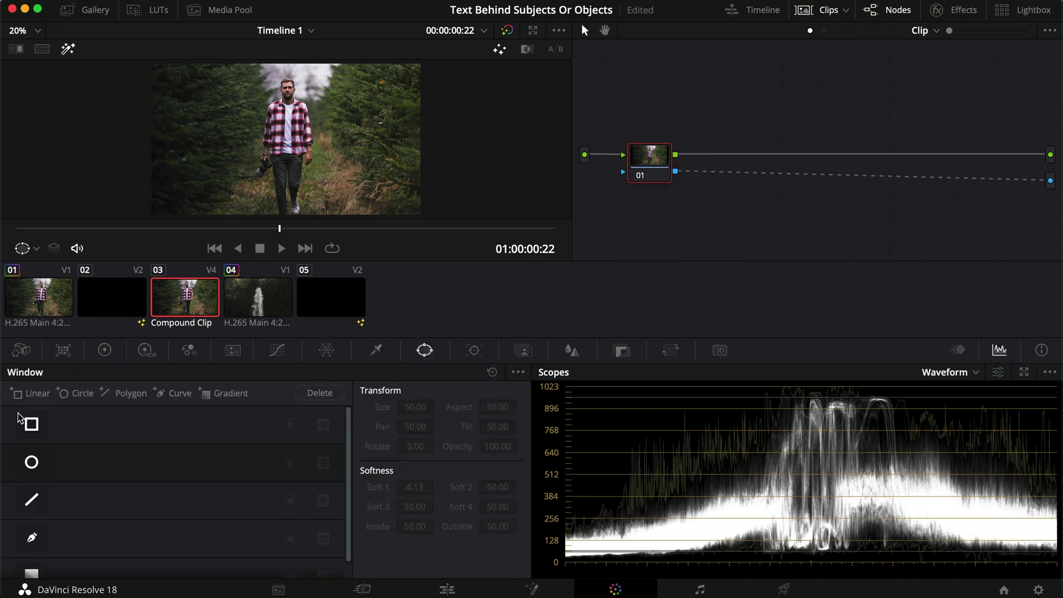
left_click(32, 463)
mouse_move(291, 169)
left_mouse_down()
mouse_move(291, 146)
mouse_move(286, 217)
mouse_move(286, 185)
left_mouse_up()
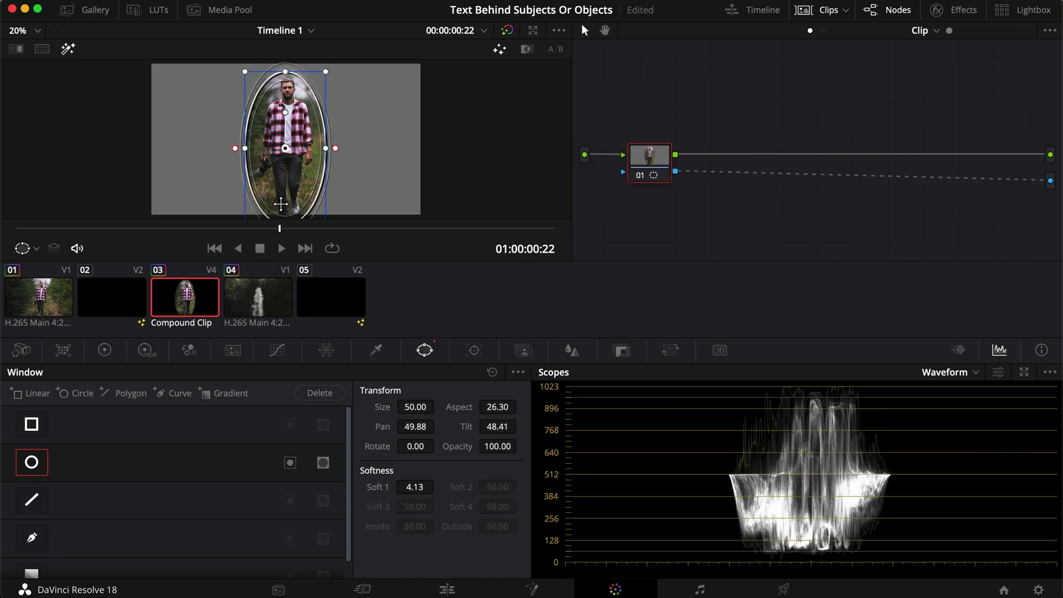
left_click_drag(334, 151, 295, 138)
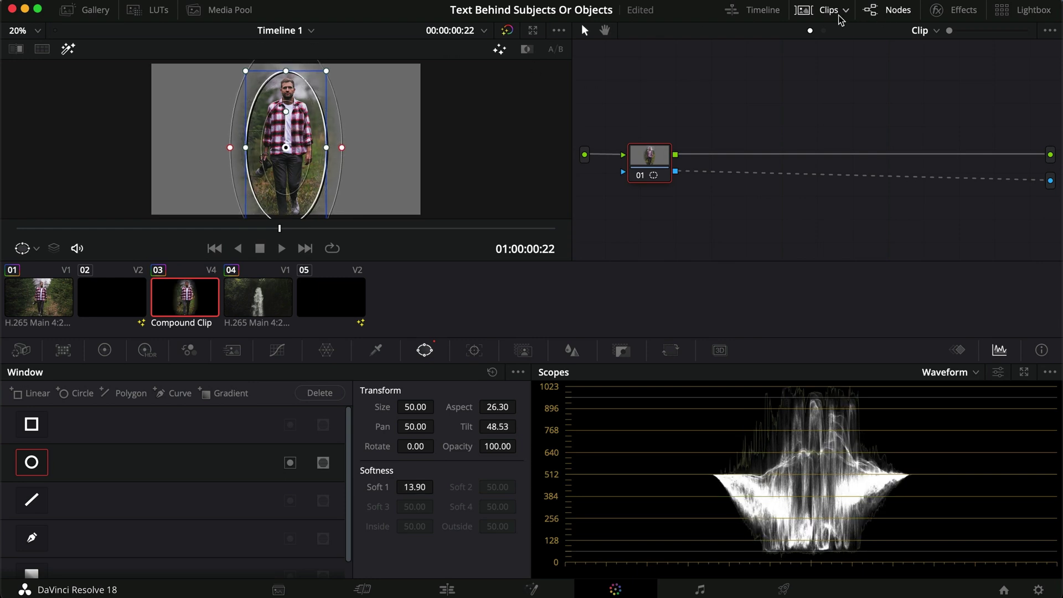
left_click(819, 10)
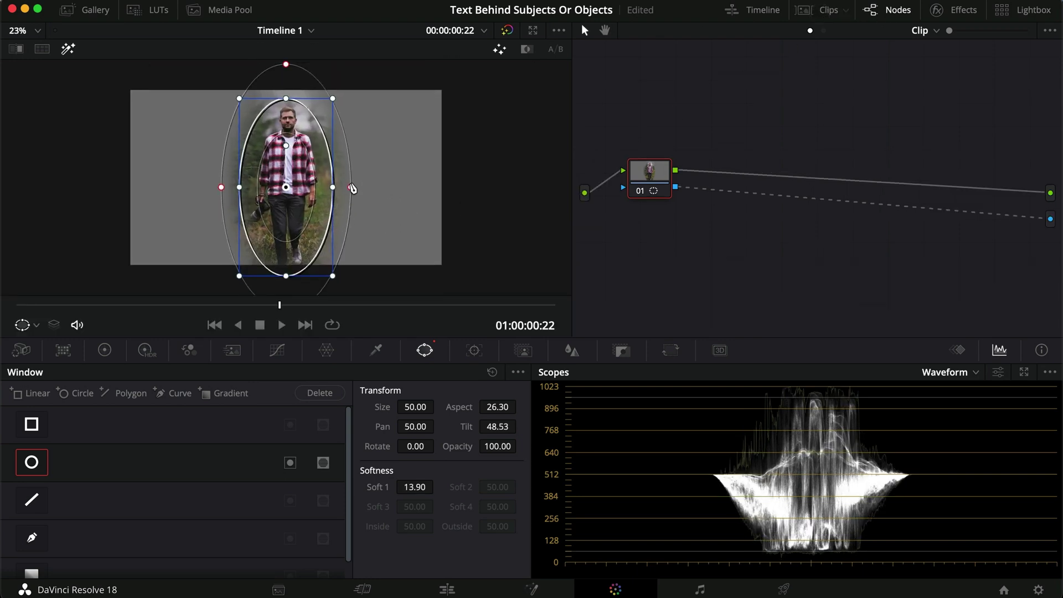
- Qualify the greens around the man with Hue Center 50.8 and Width 16.9, and invert the selection
left_click(378, 353)
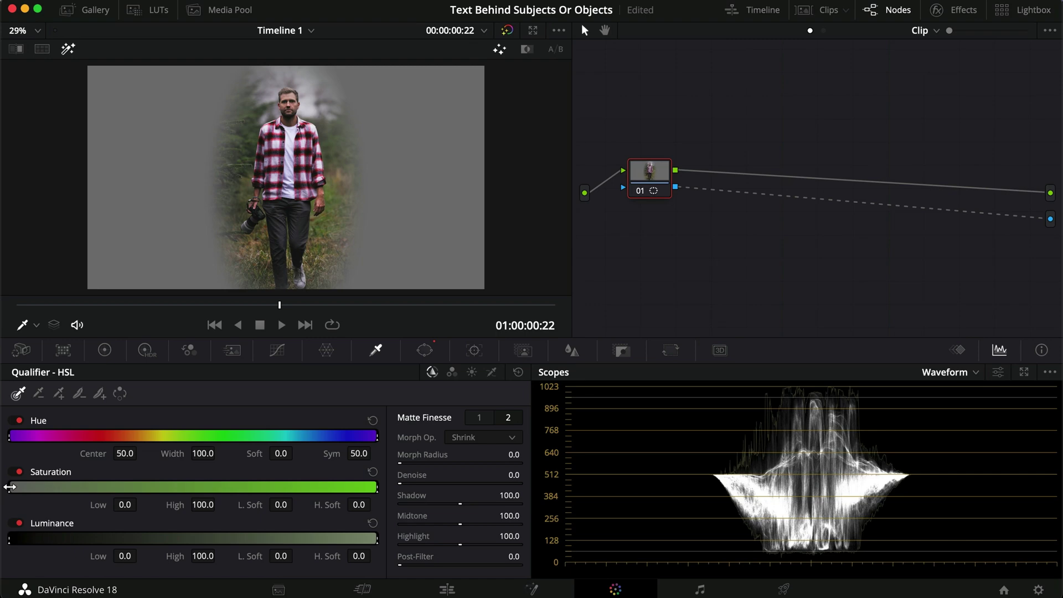
left_click_drag(11, 438, 191, 435)
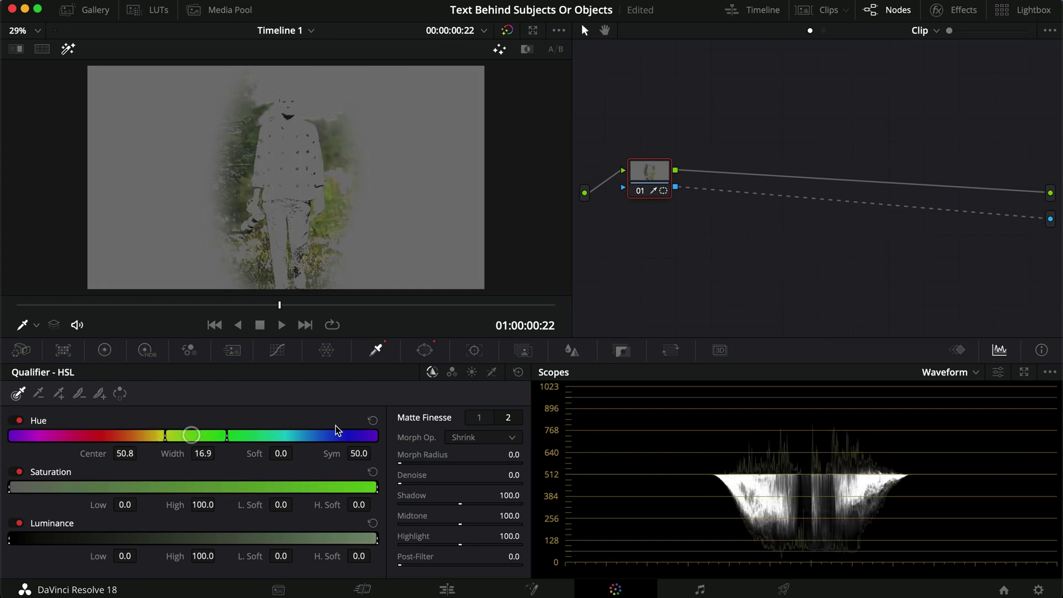
left_click(120, 394)
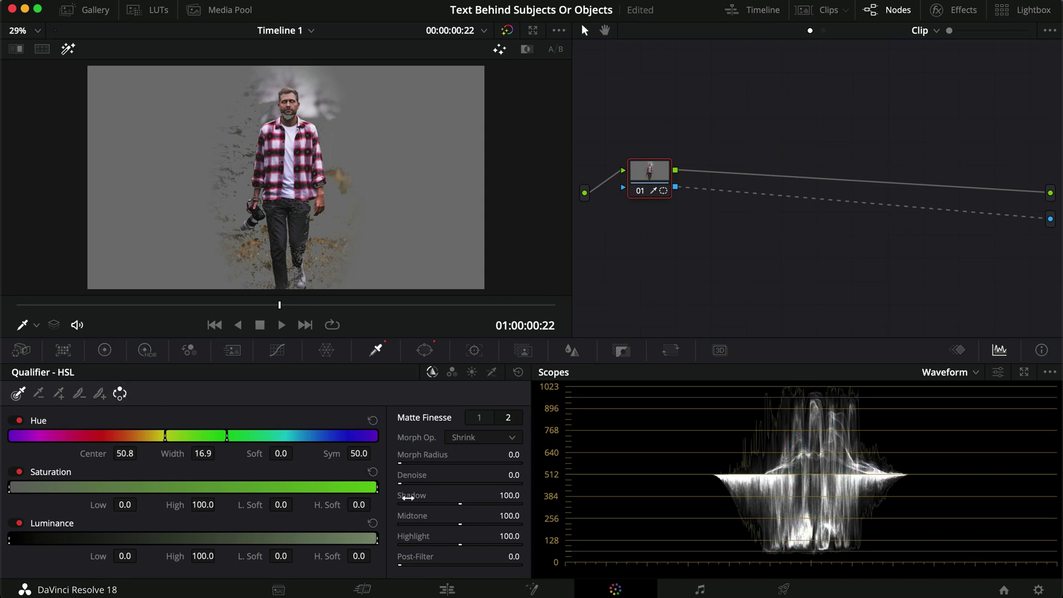
- Refine the man's matte on node 01 with Clean Black 11.7, Clean White 11.2 and Denoise 24.5
left_click(479, 416)
left_click_drag(451, 449, 490, 449)
left_click_drag(440, 474, 484, 477)
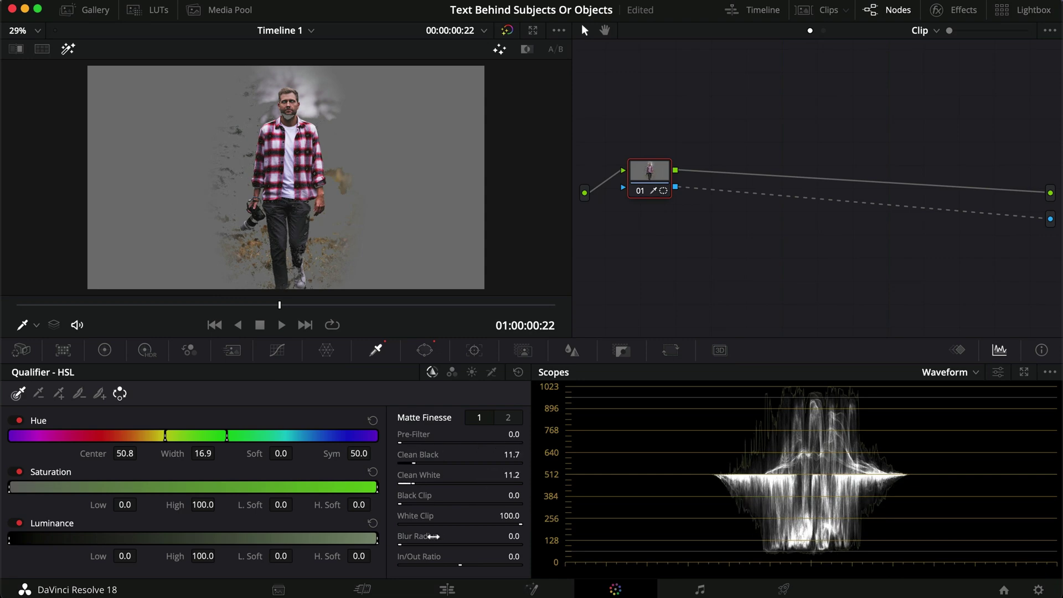
left_click(507, 417)
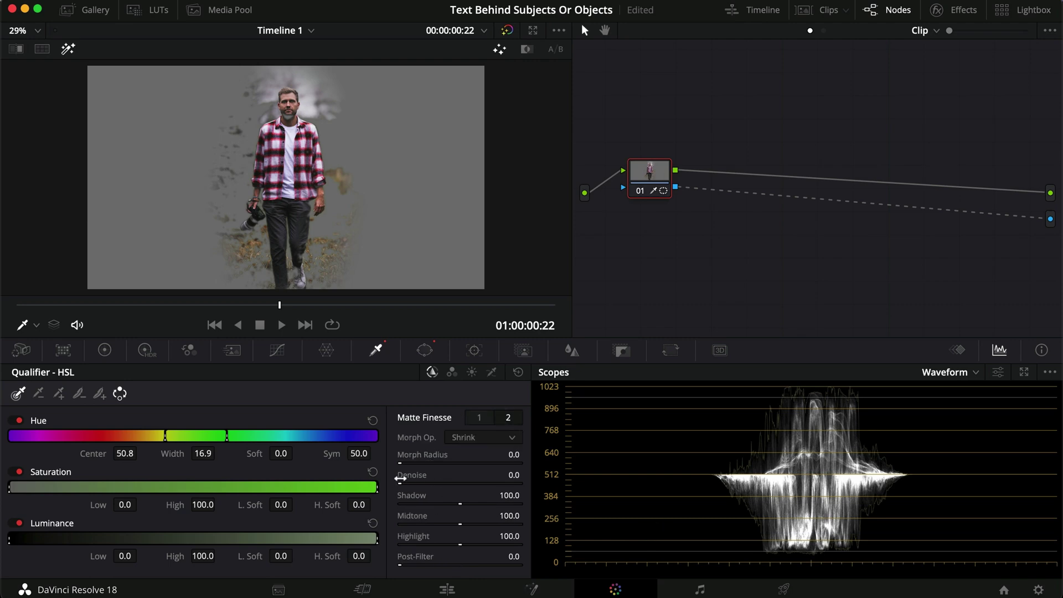
left_click_drag(400, 479, 576, 470)
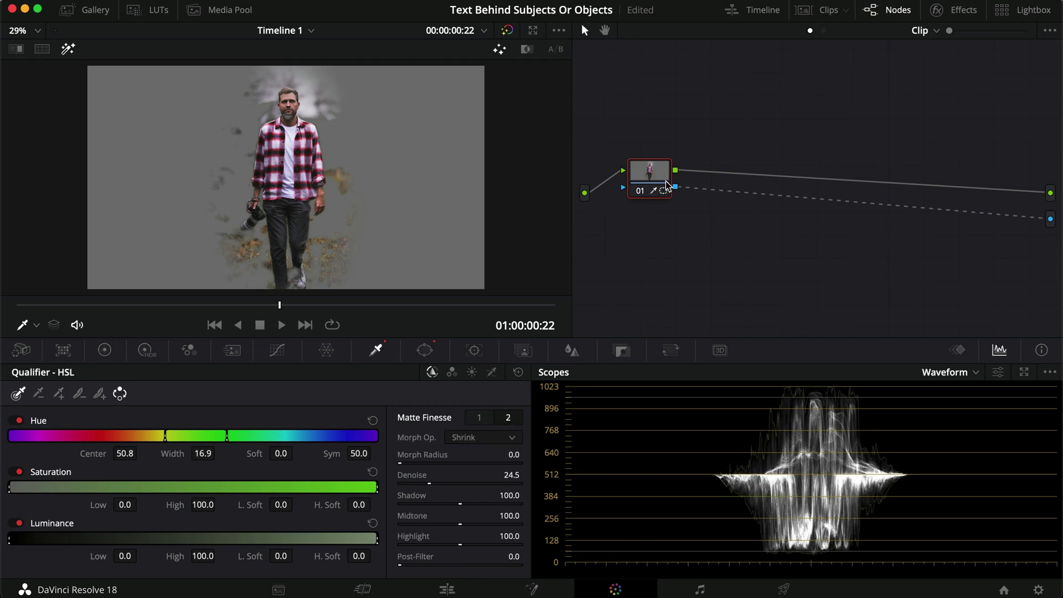
- Add serial node 02 fed by node 01's key, and qualify the orange leaves by hue only with Center 40.2 and Width 3.8, inverting the selection
key("alt+s")
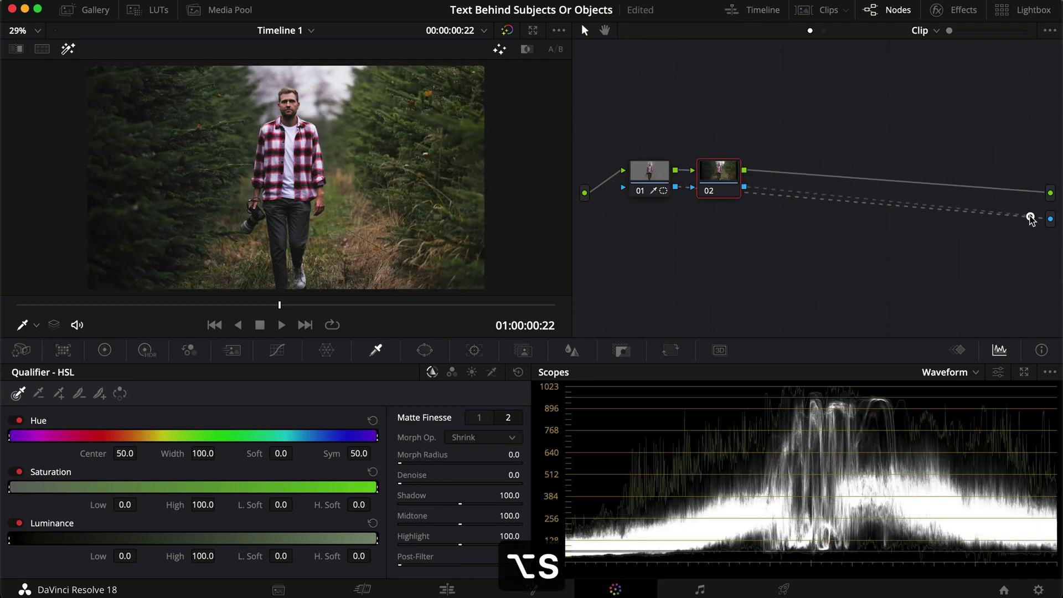
left_click_drag(690, 186, 725, 183)
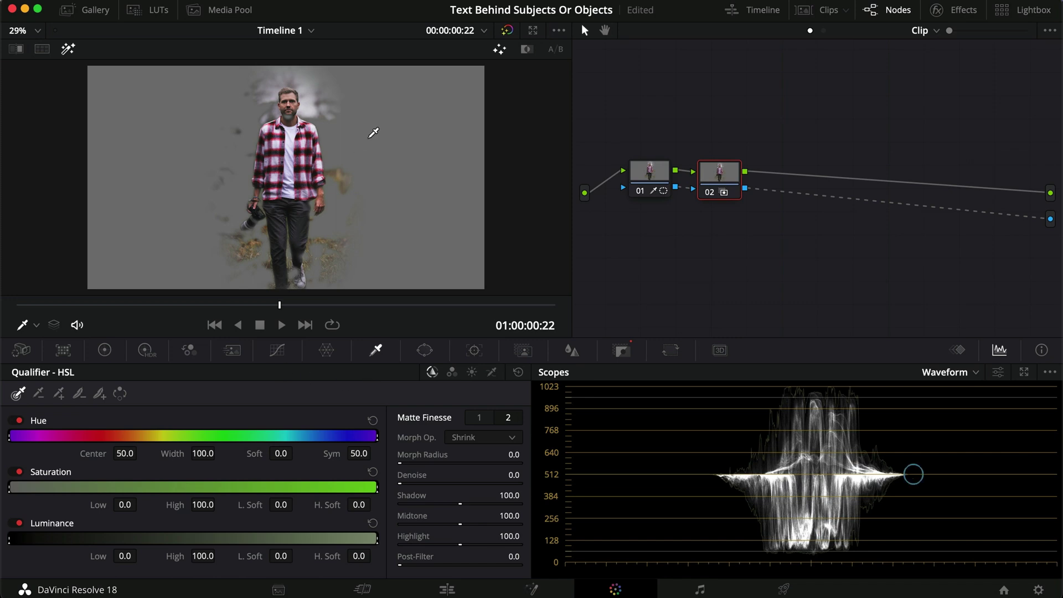
left_click(343, 173)
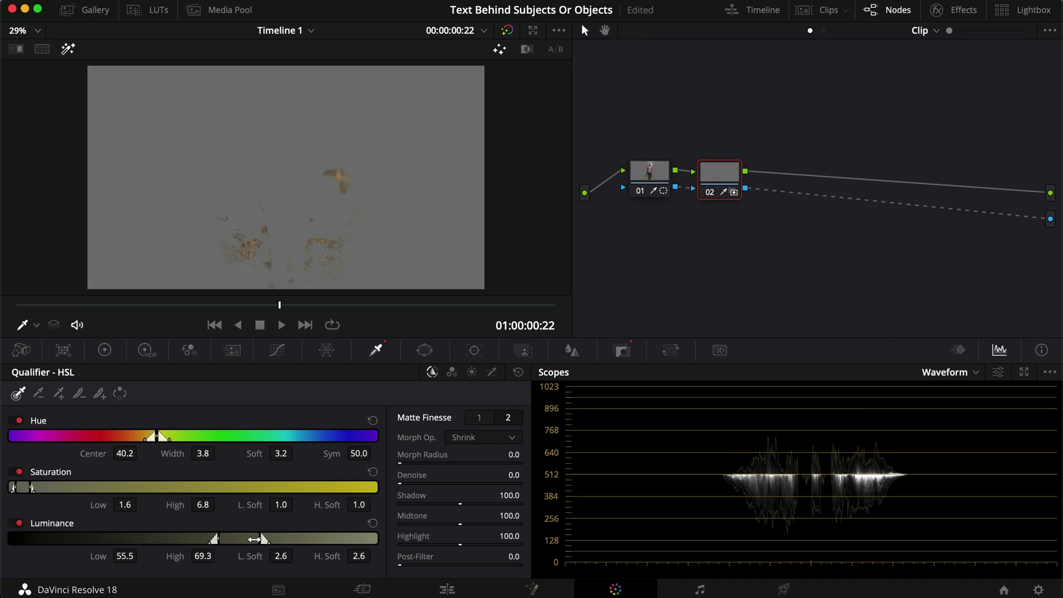
left_click(20, 474)
left_click(20, 523)
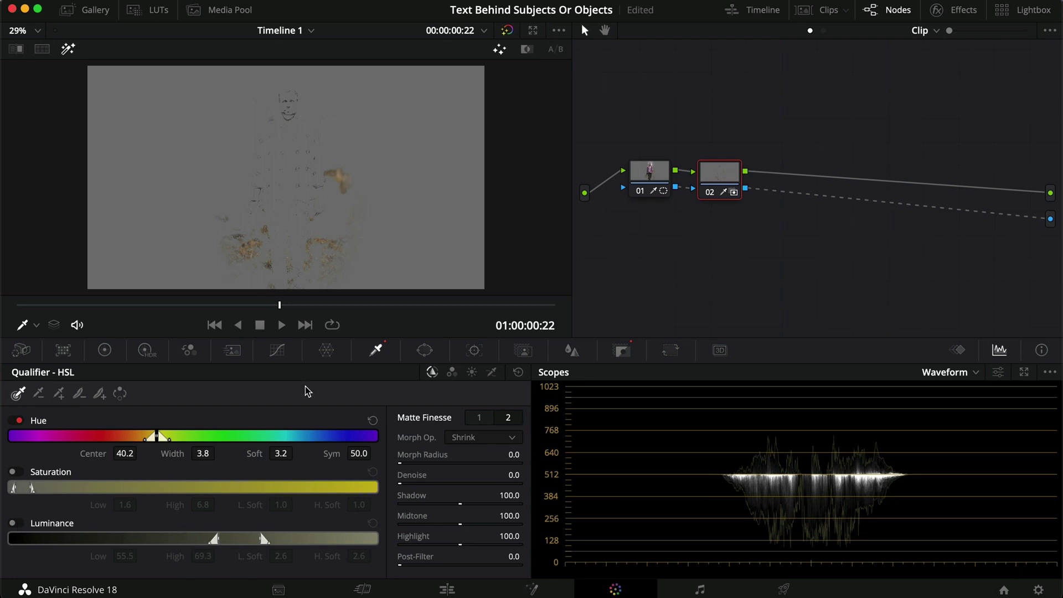
left_click(124, 395)
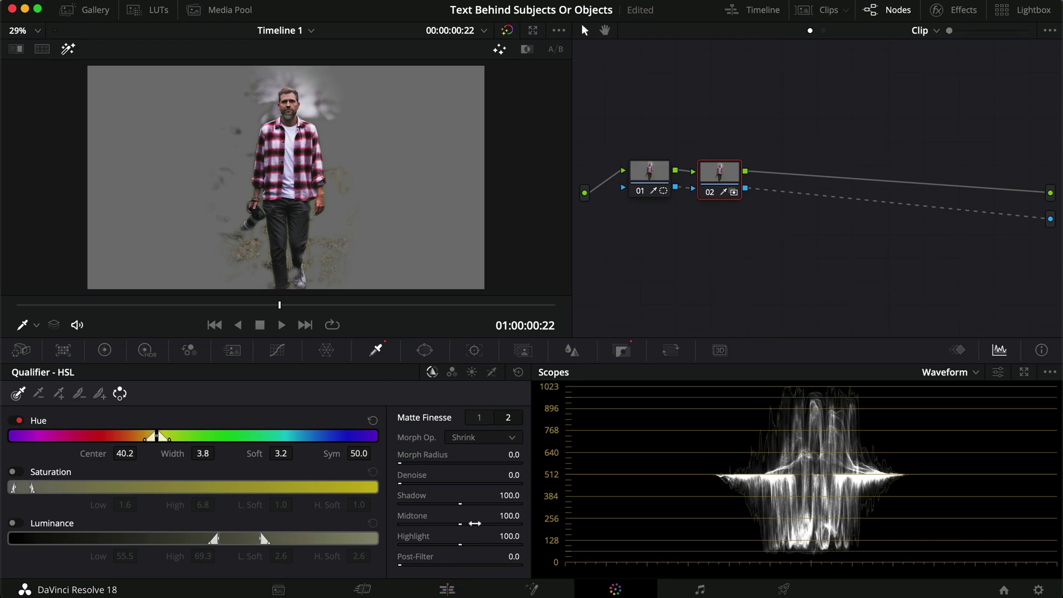
- On the Edit page, re-enable the Video 3 track and check the composites at the waterfall shot and at 01:00:00:22 in the walking shot
left_click(459, 588)
left_click(269, 410)
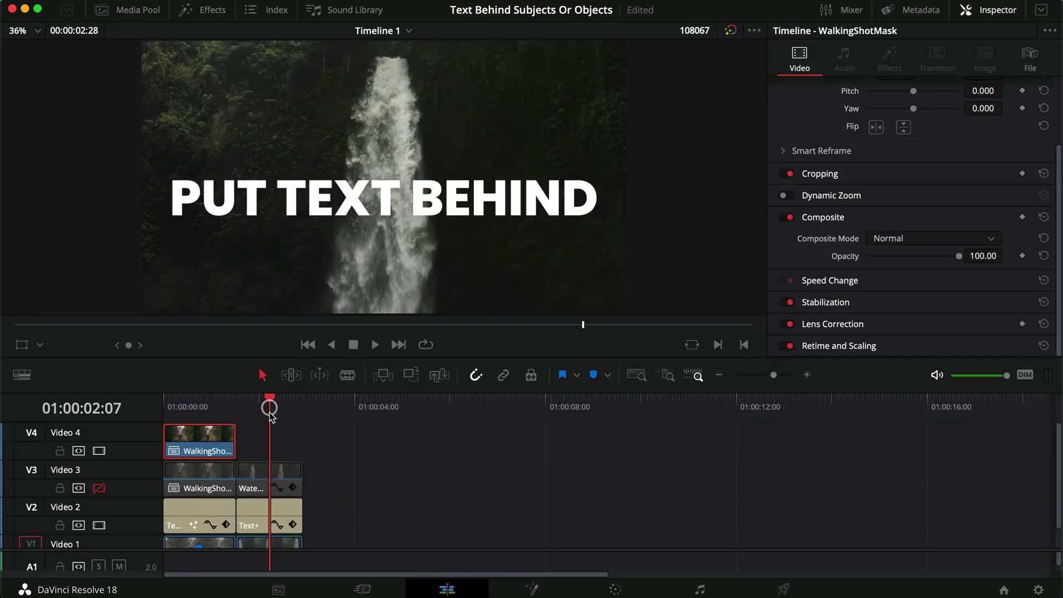
left_click(100, 487)
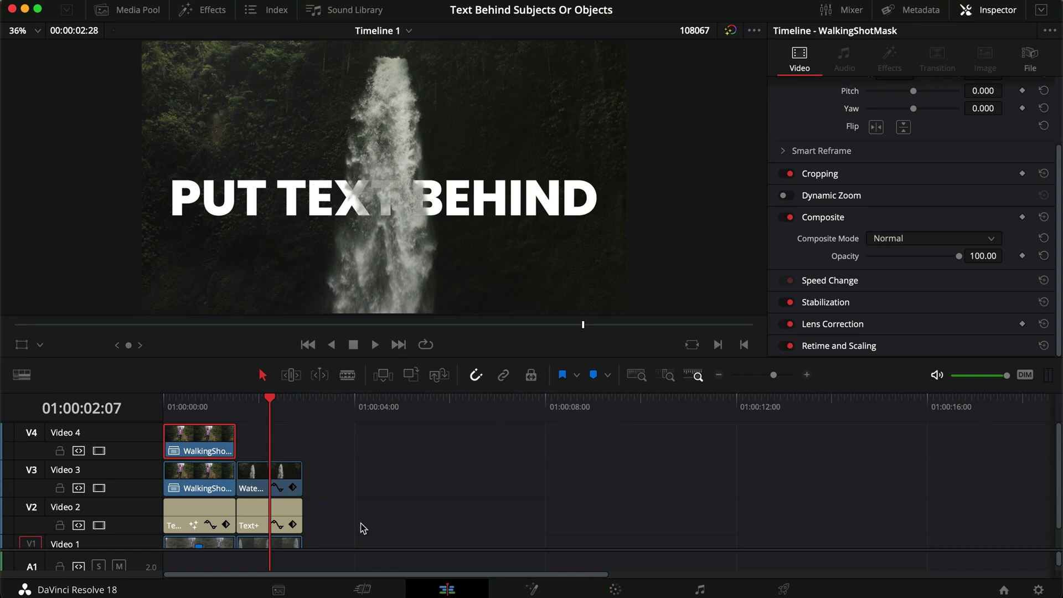
left_click(198, 404)
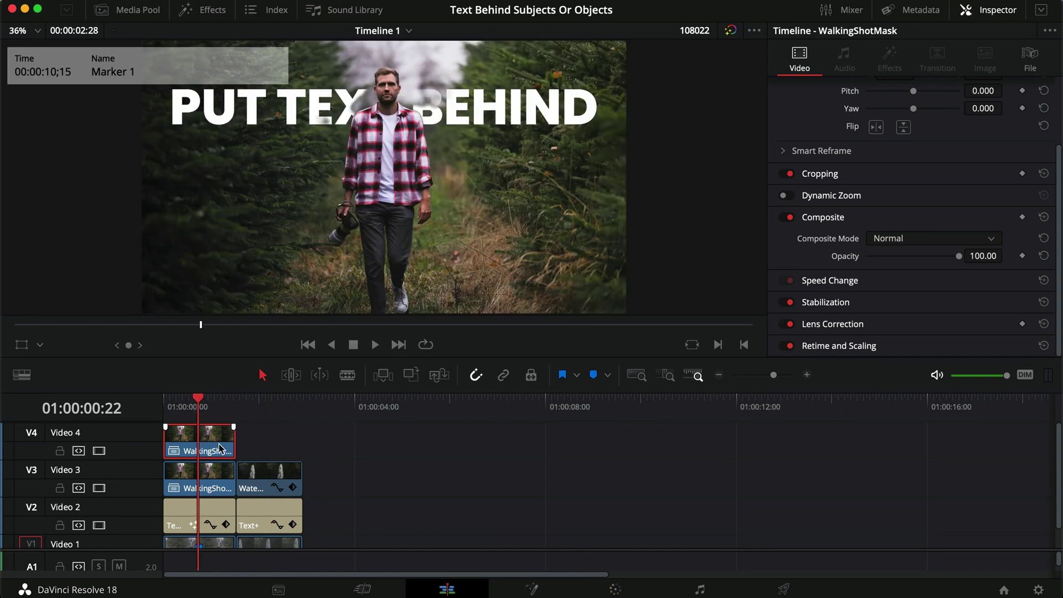